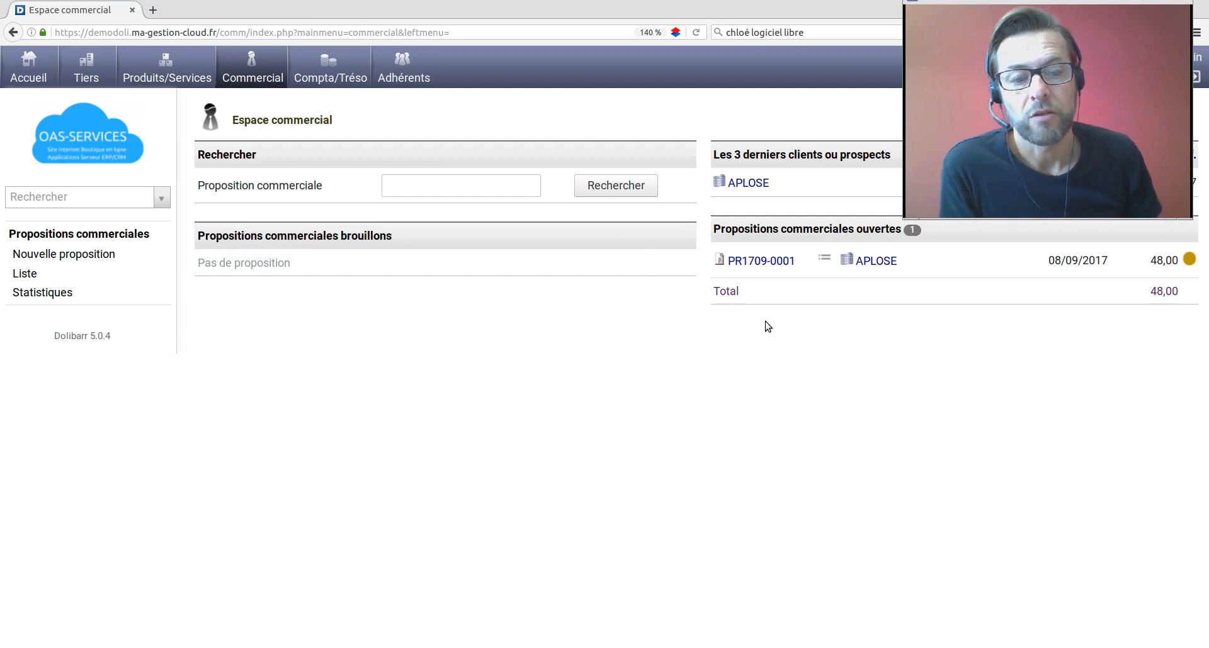
Step: Open the pending commercial proposal for APLOSE and look over its details and product lines
mouse_move(759, 262)
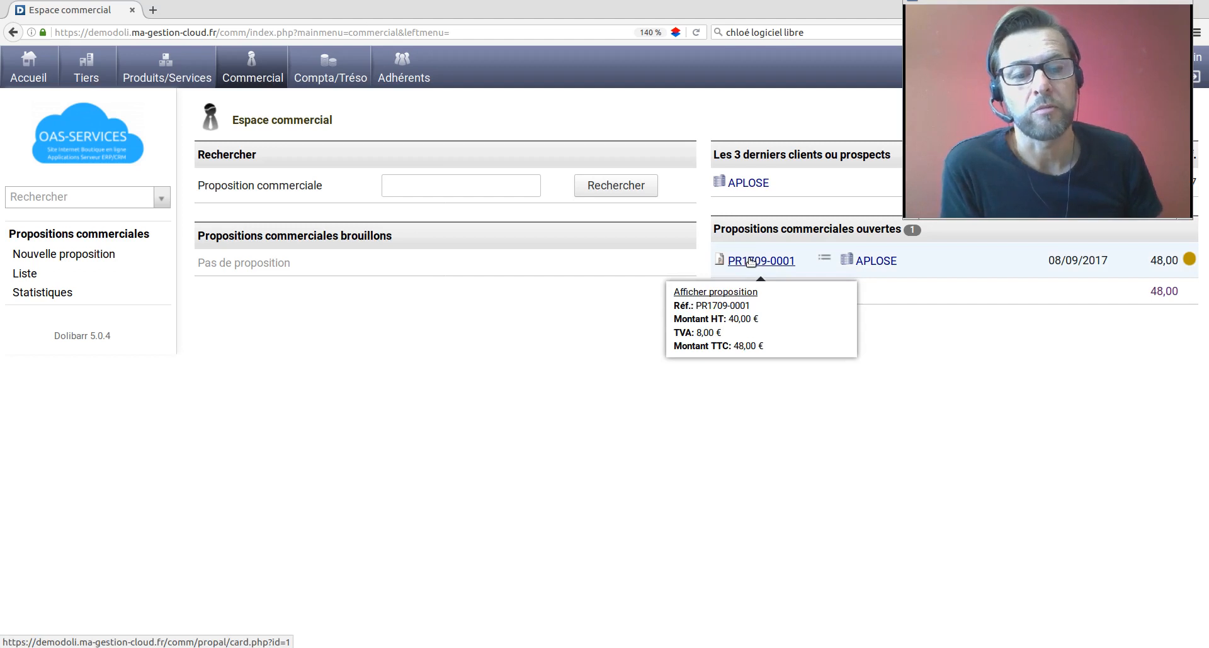
click(751, 262)
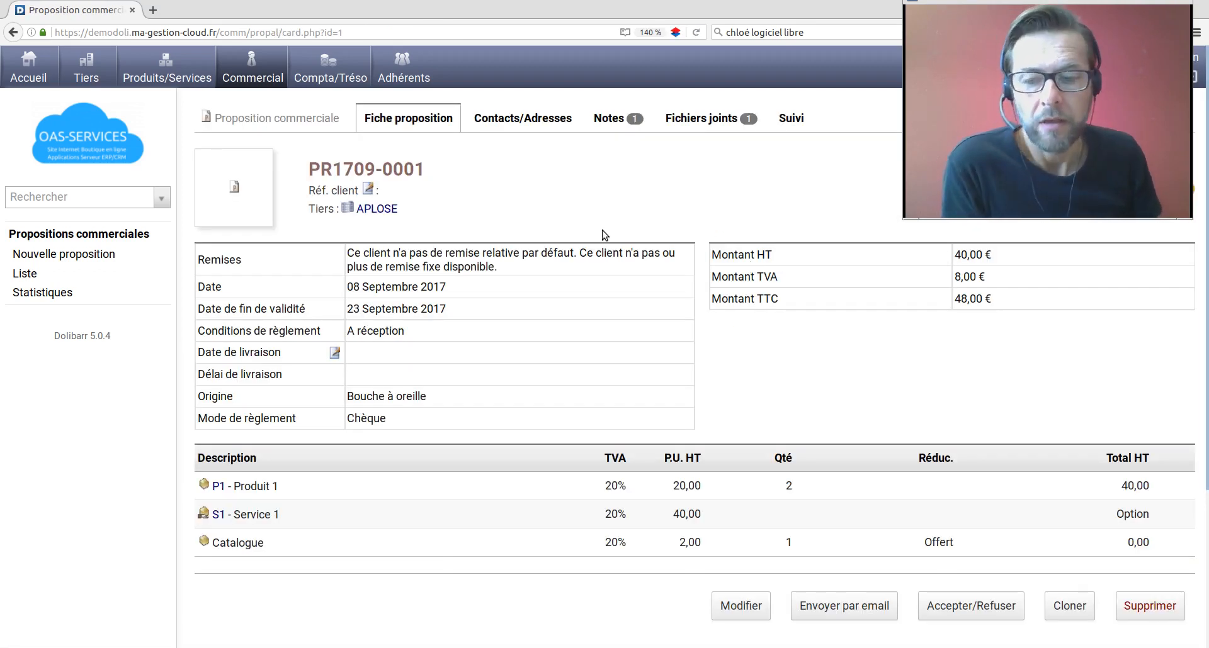
scroll(601, 233, down, 3)
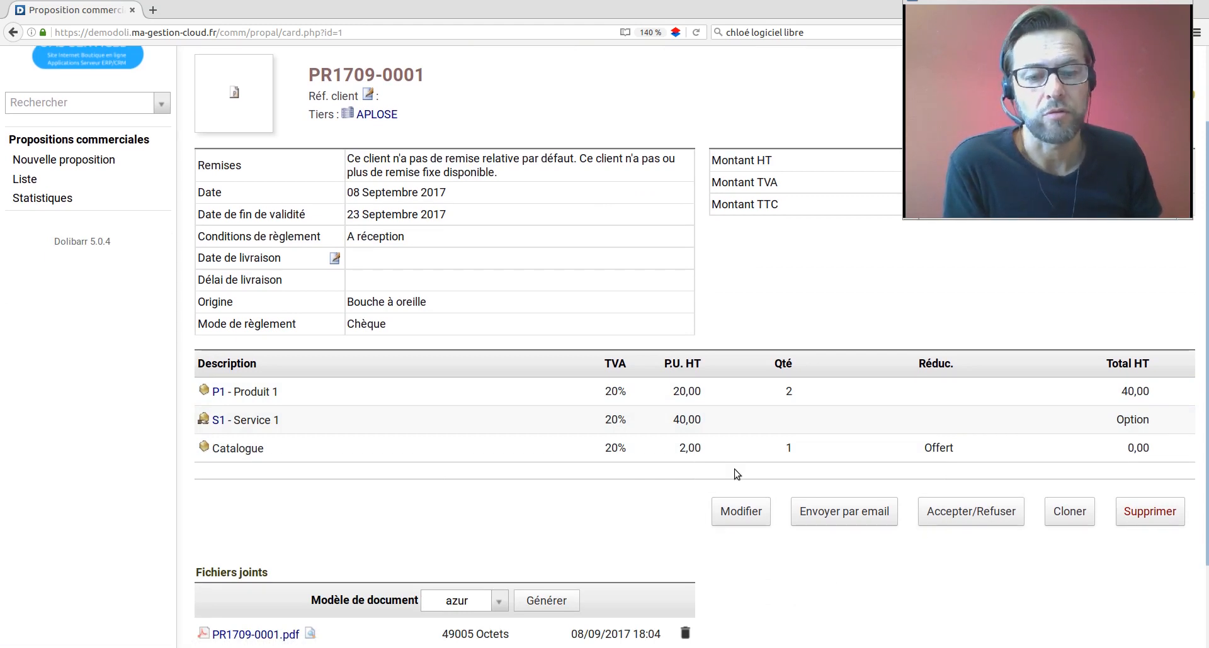
Step: Start accepting or refusing the proposal and choose Signée (à facturer) as its status
click(979, 513)
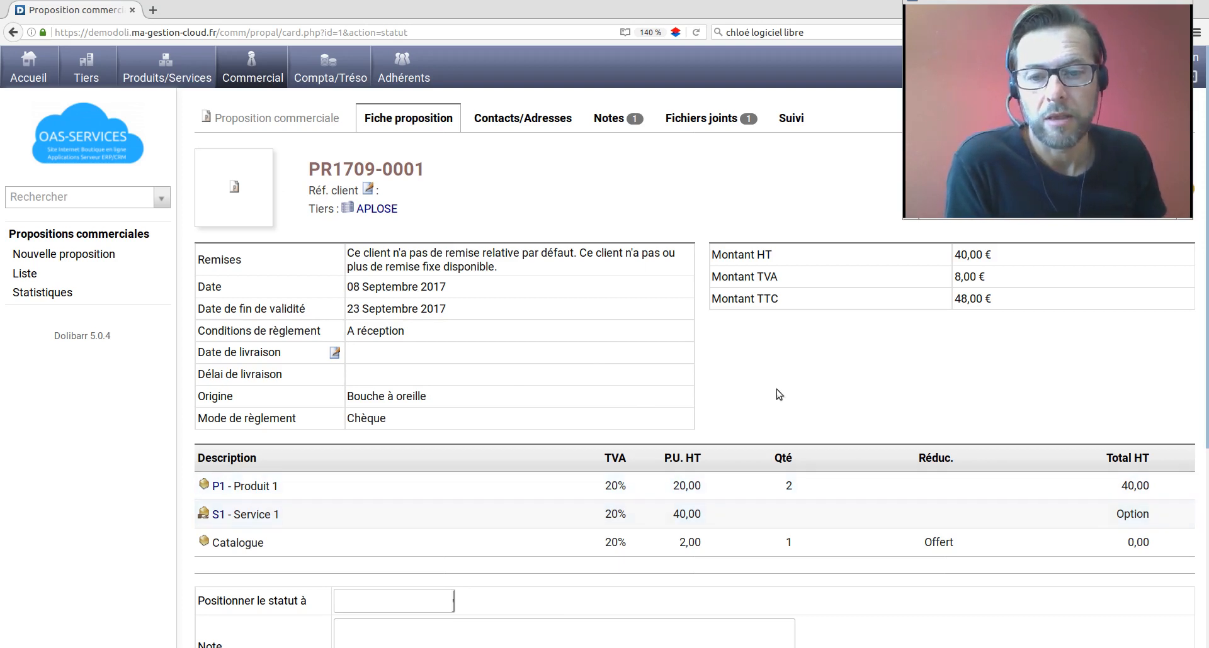
scroll(550, 321, down, 3)
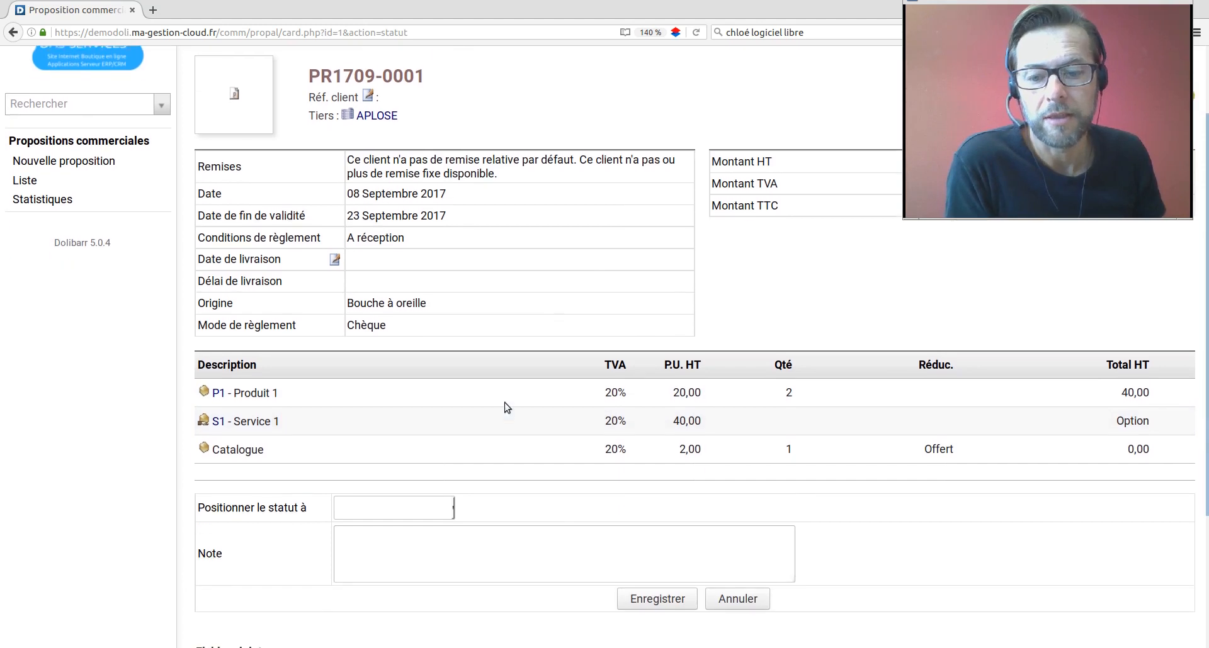
click(415, 505)
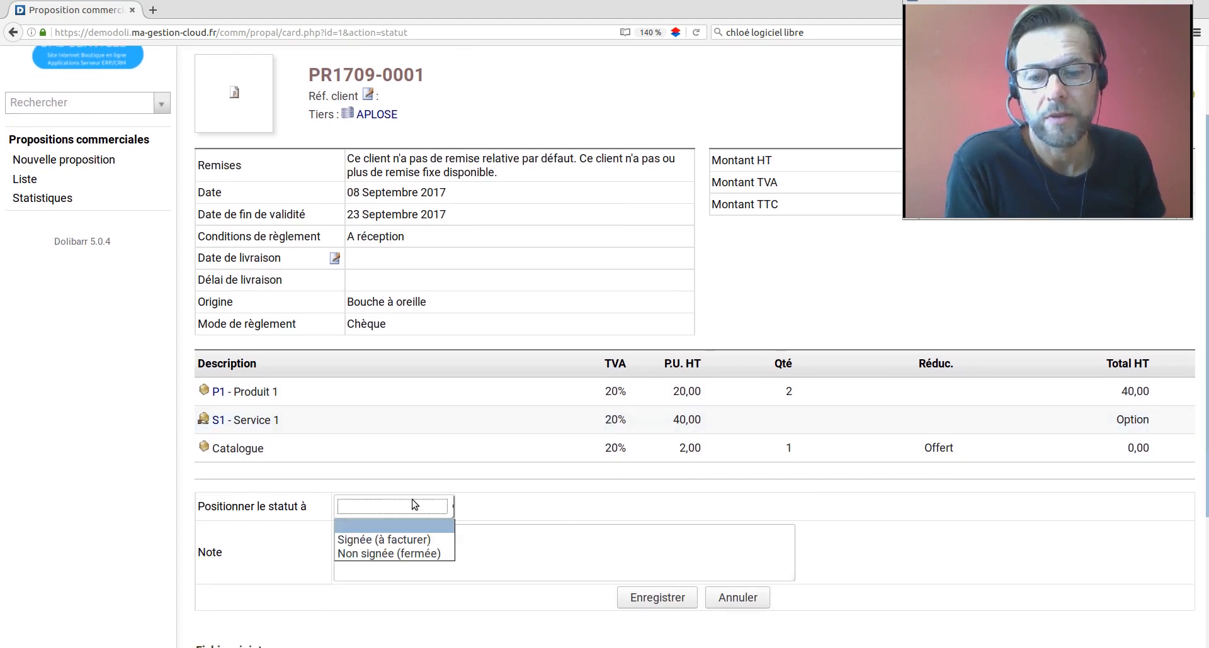
click(384, 541)
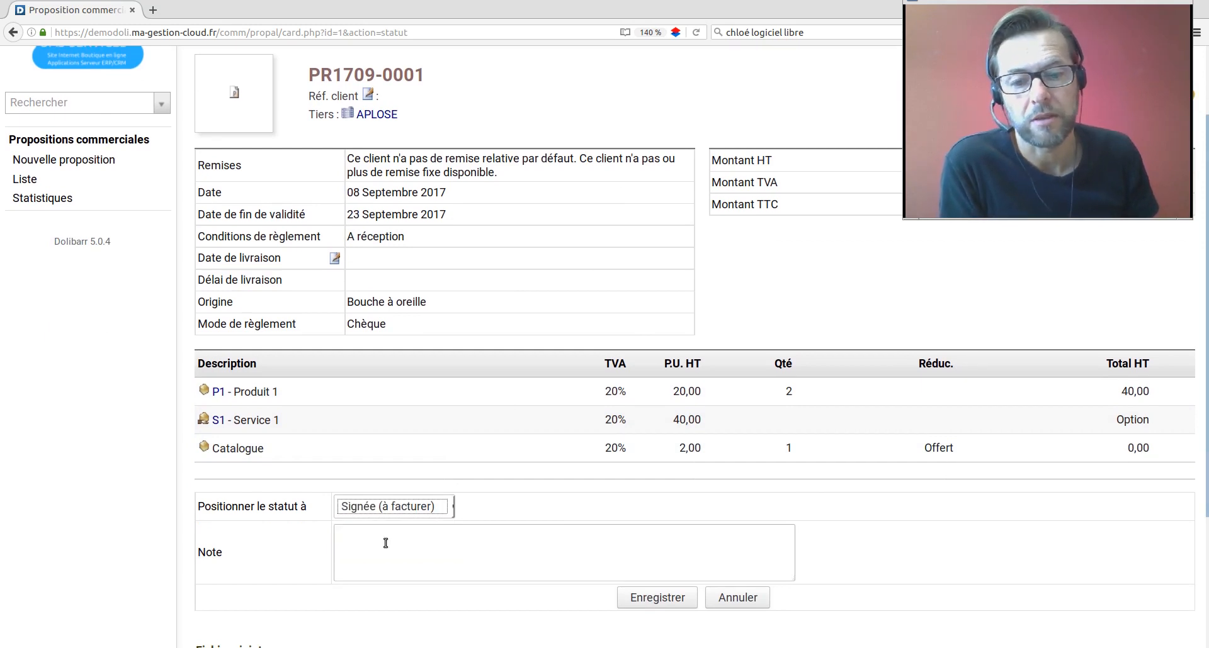
Step: Add the note "Le client est très content du prix... Il va prendre l'option..." and save the proposal's status change
click(419, 543)
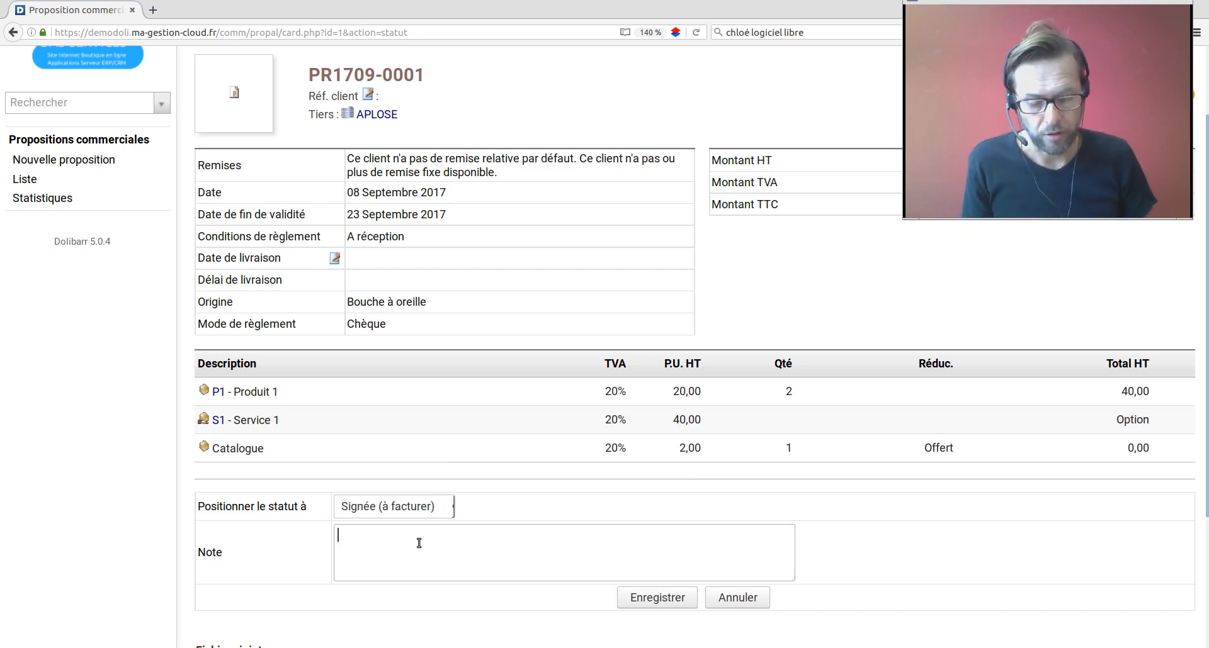
text(Le client est)
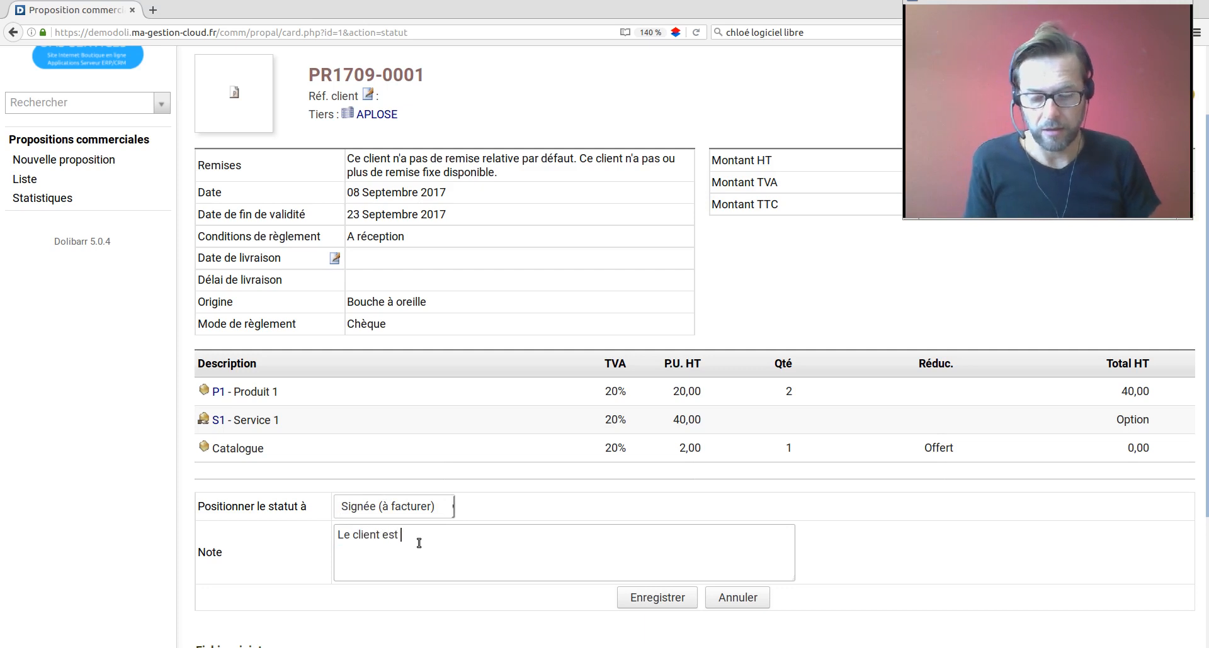
text( très content du prix... Il)
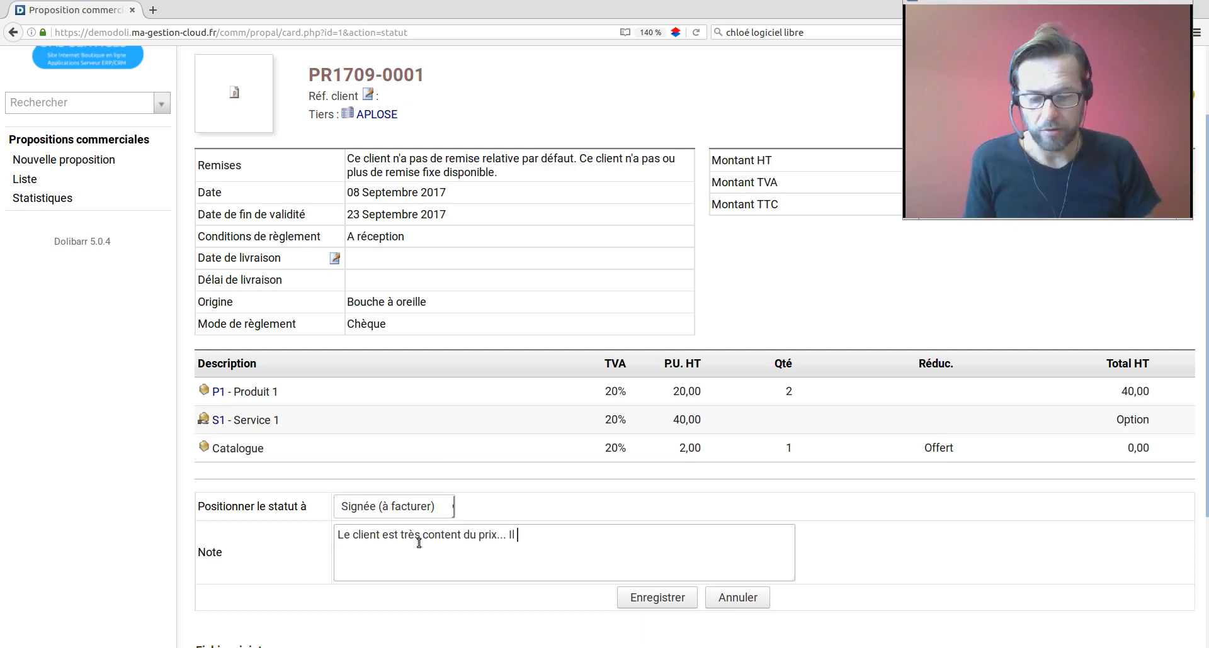
text(endre l'option...)
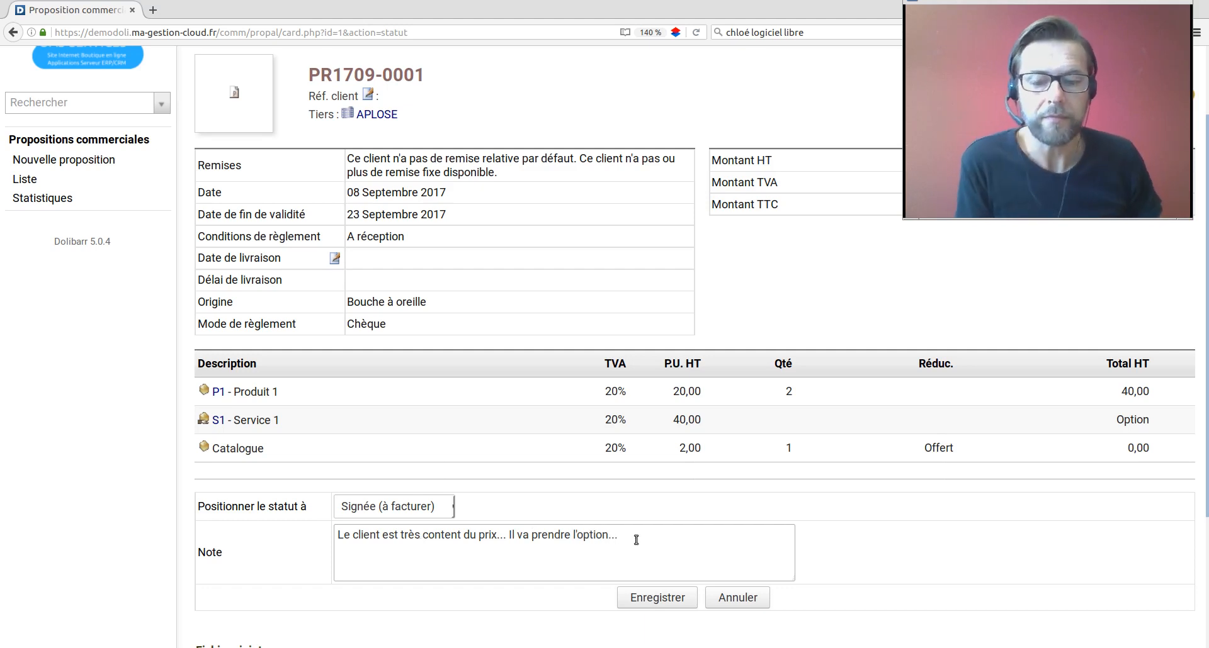
click(656, 599)
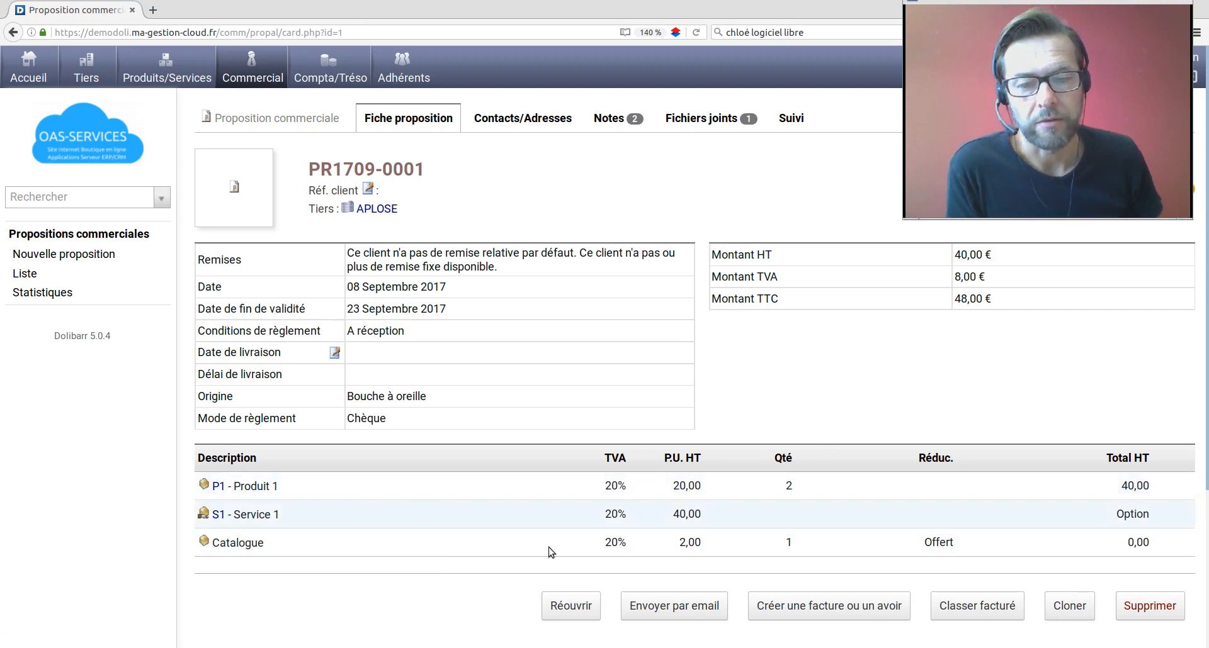
Step: Start a new standard invoice from the signed proposal and set its billing date to the current date, 21/09/2017
click(828, 614)
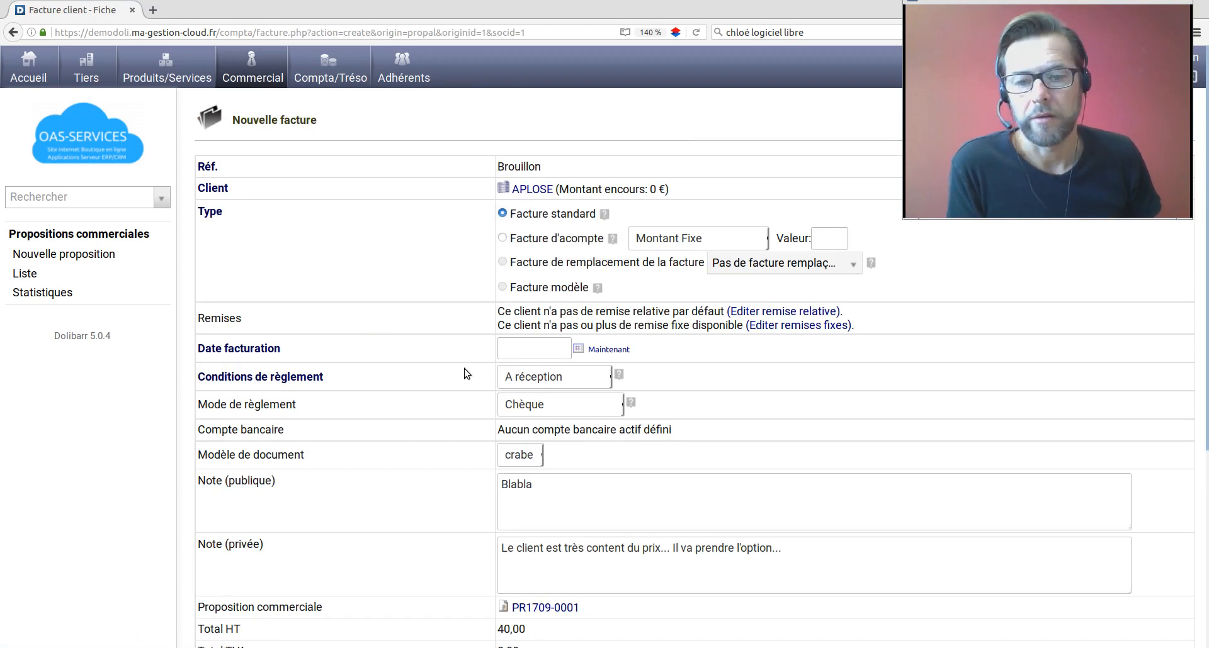
click(609, 349)
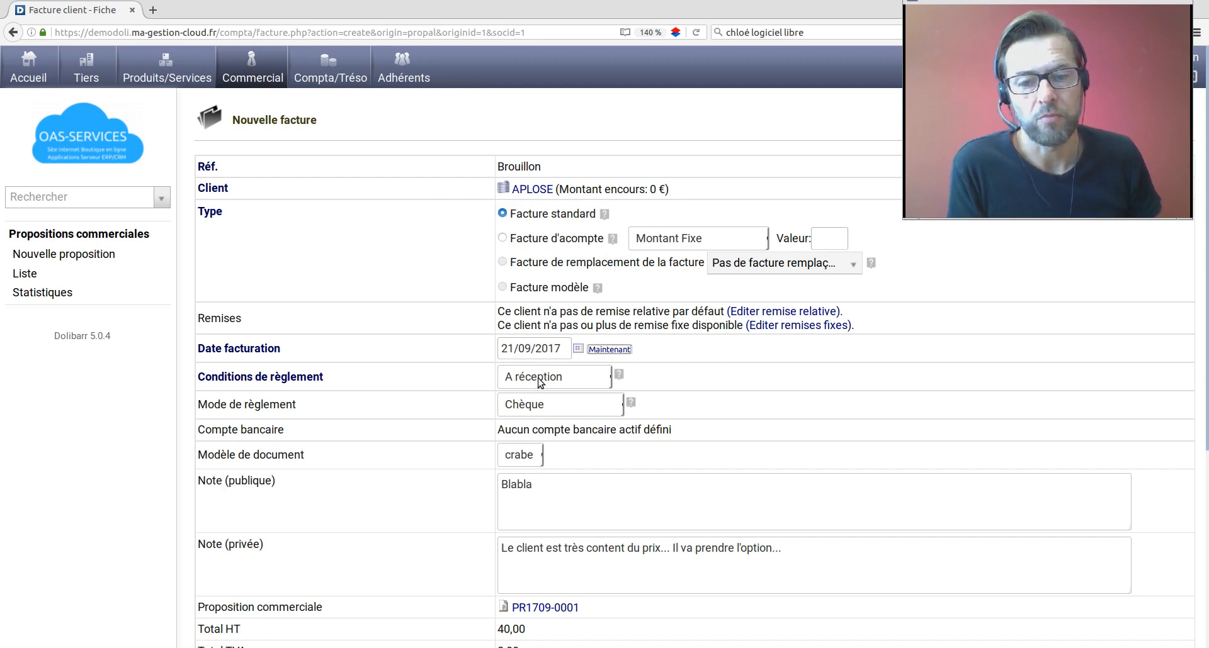
click(603, 412)
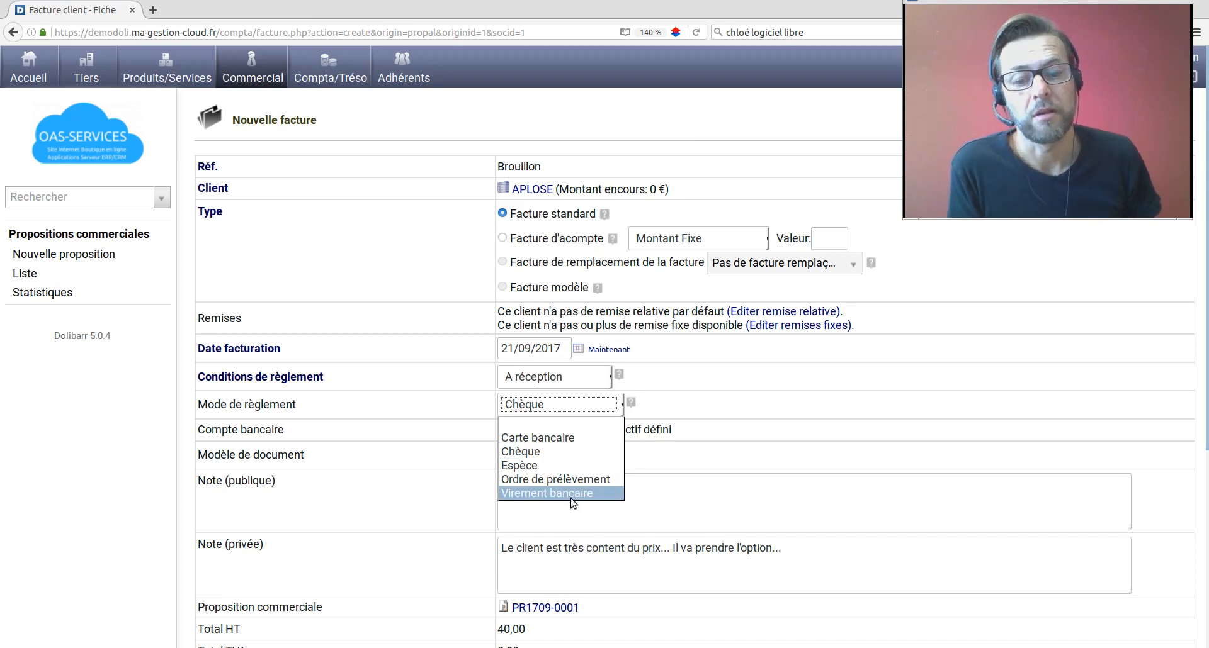
click(690, 417)
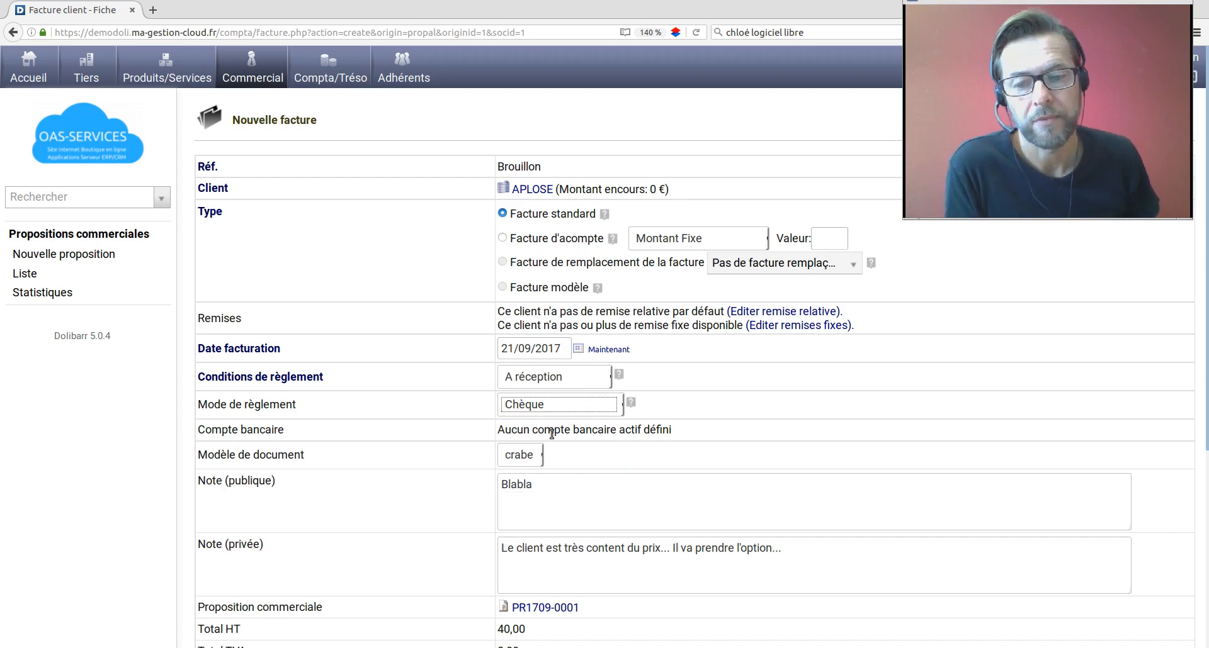
Step: Replace the invoice's public note with "Ceci est la facture"
click(569, 505)
key(ctrl+a)
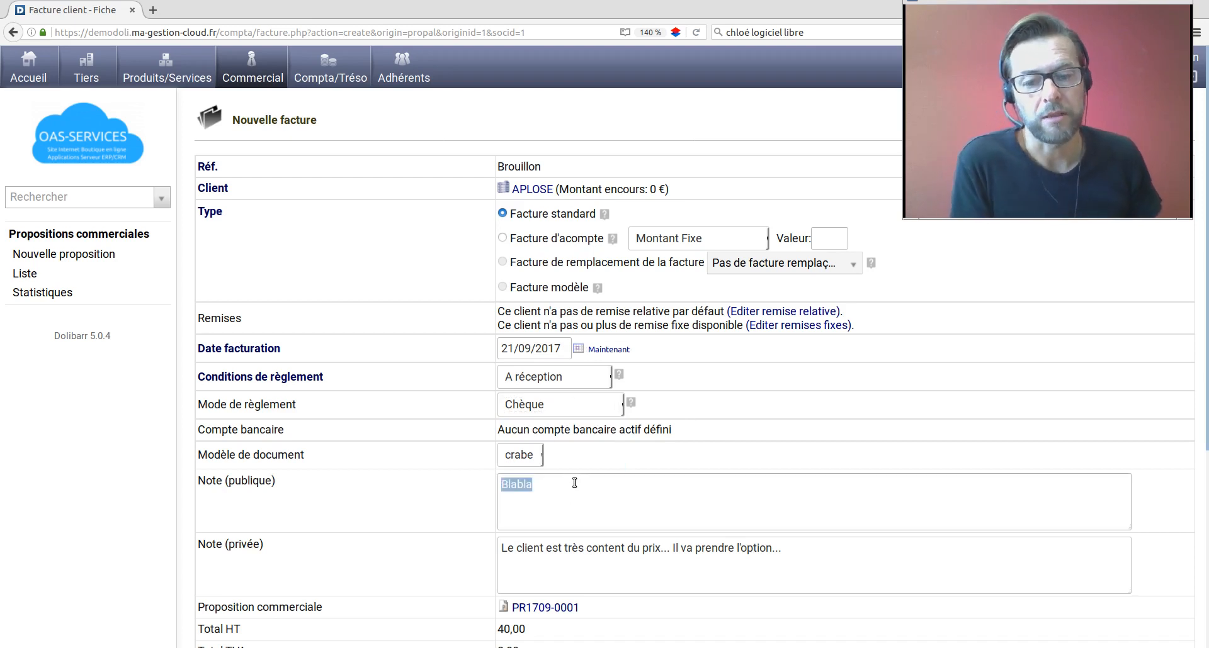
text(Ceci est la facture)
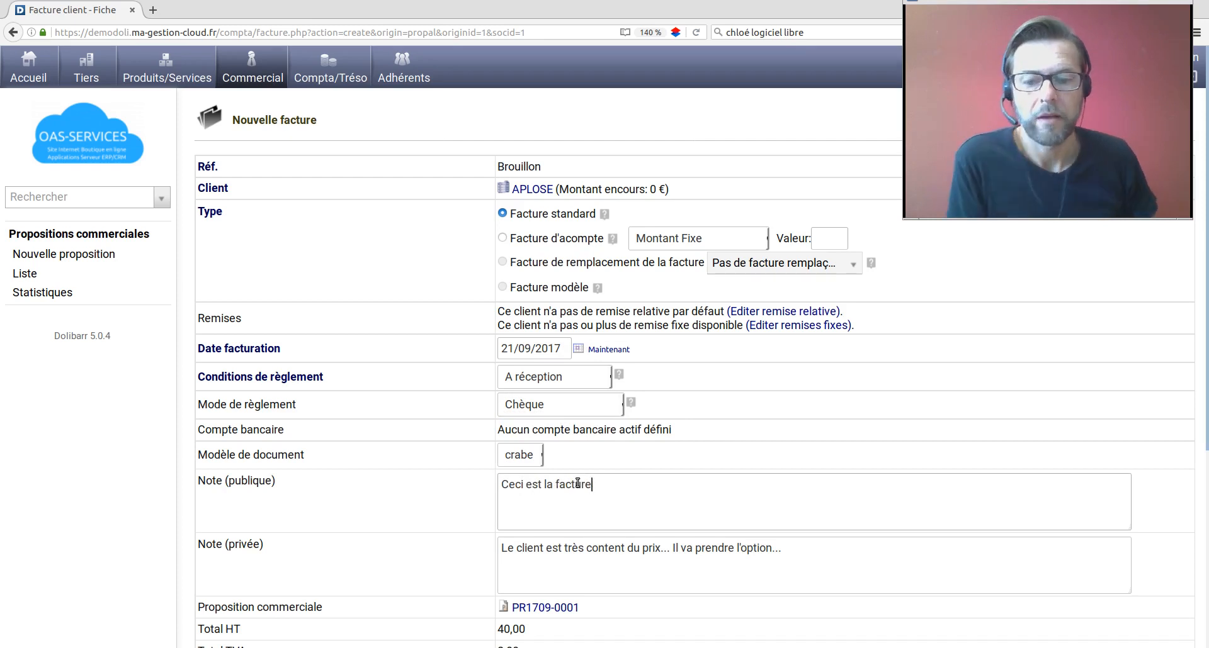
scroll(692, 522, down, 3)
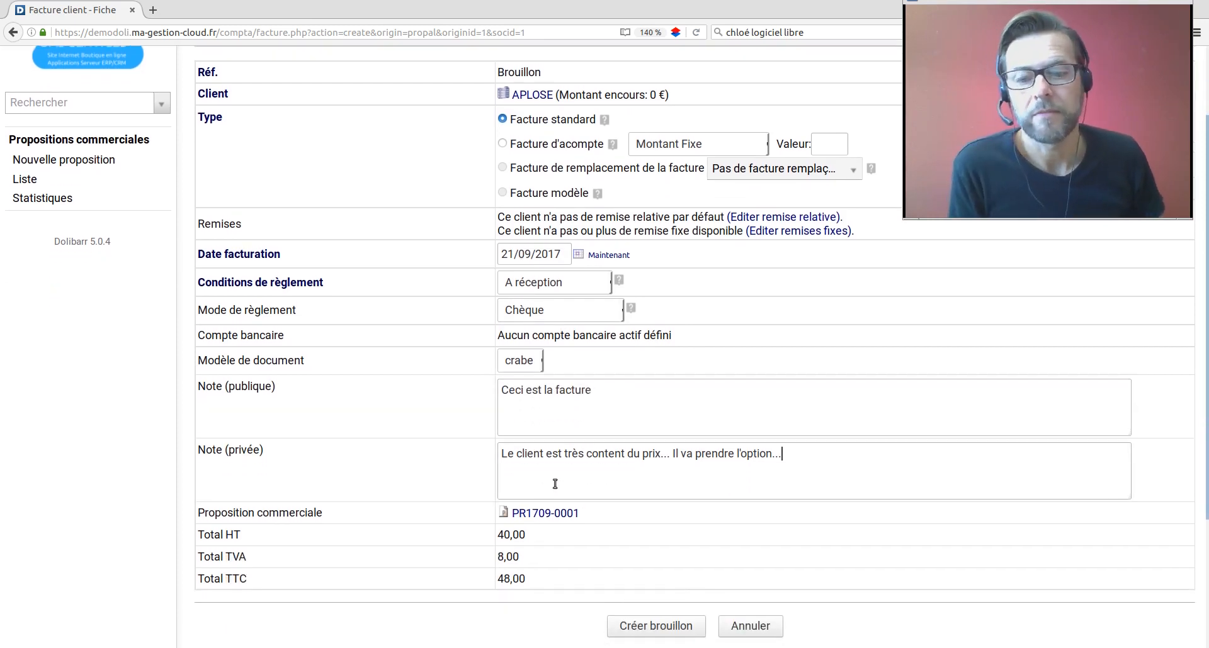
click(798, 484)
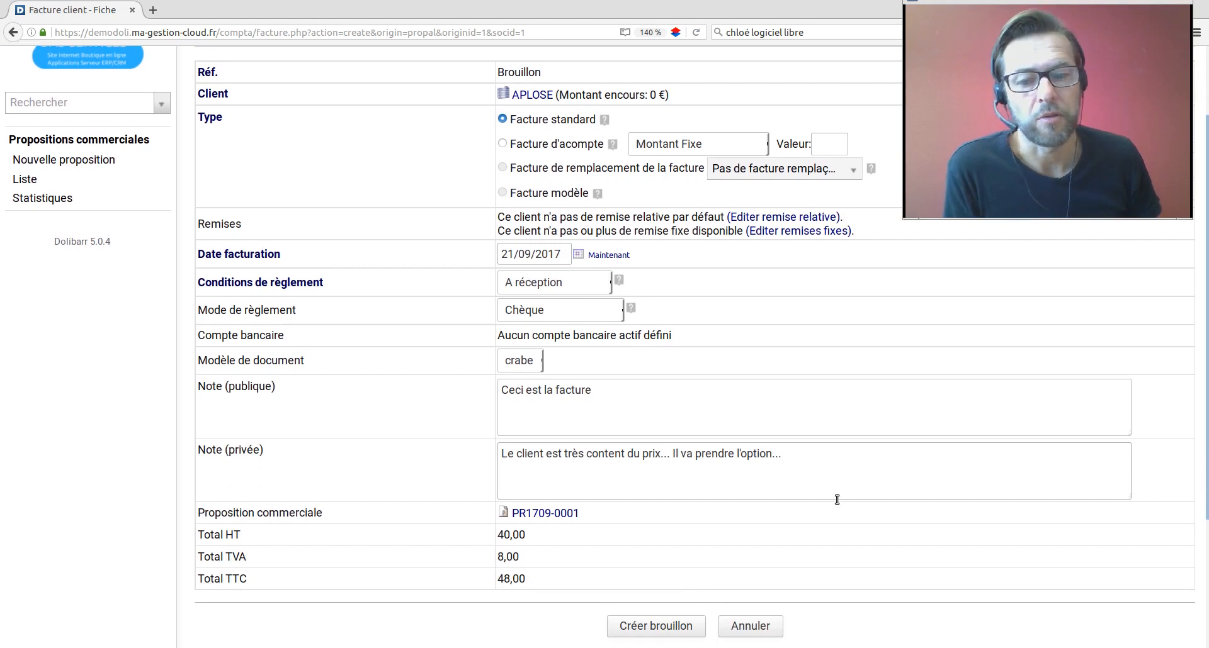
Step: Review the carried-over products and services and create the draft invoice
scroll(837, 497, down, 3)
scroll(544, 471, down, 3)
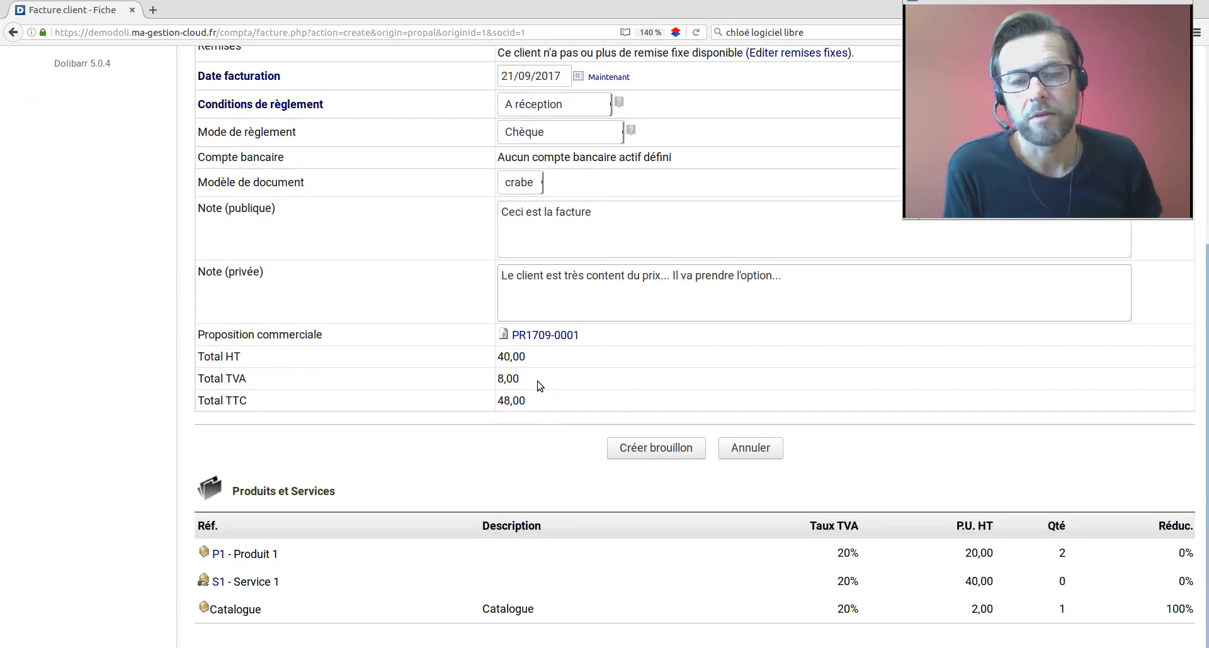
mouse_move(540, 343)
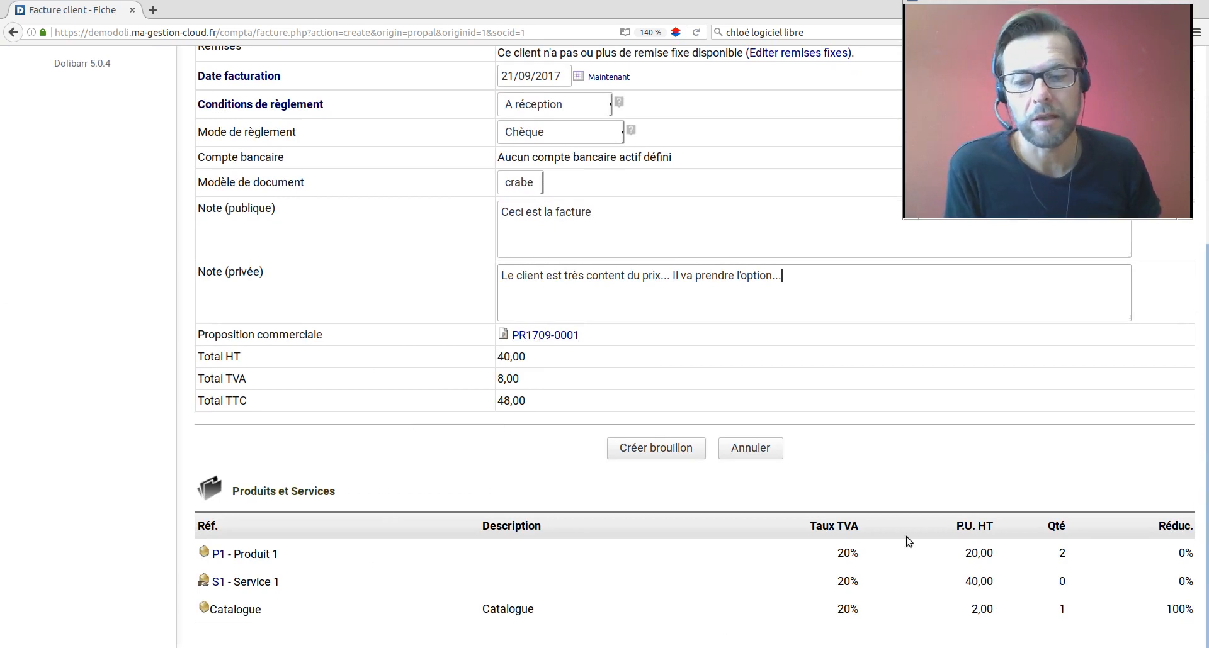
click(659, 449)
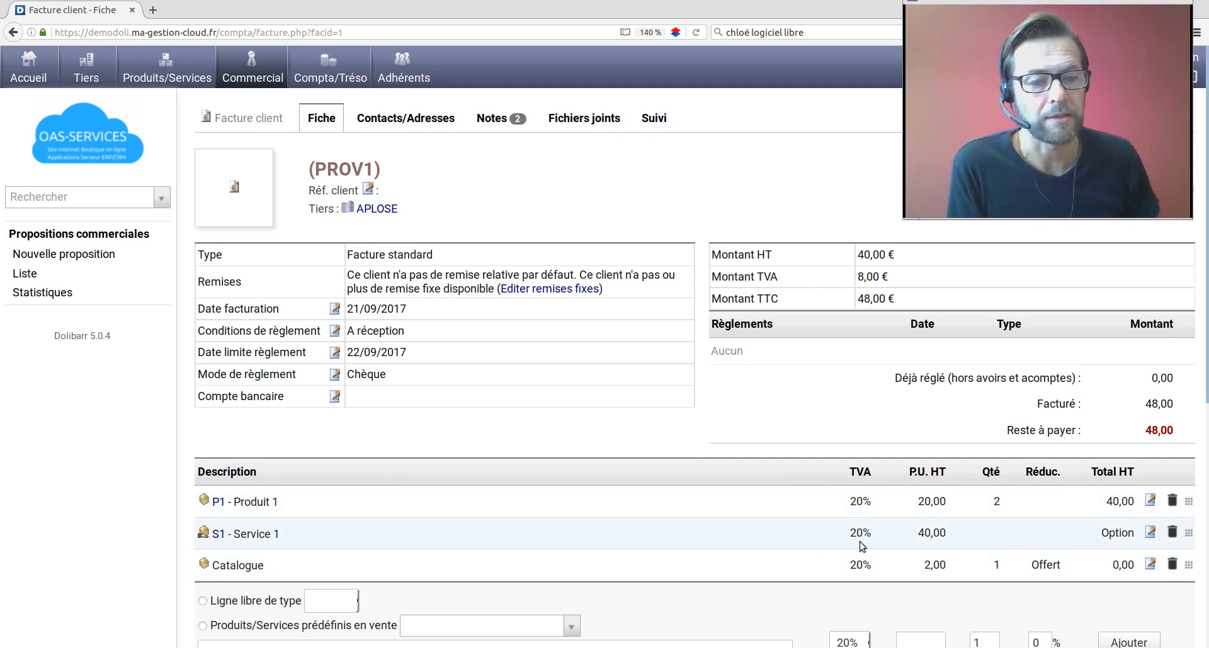
Step: Change the quantity of the optional Service 1 line to 1 and save the line
click(1149, 534)
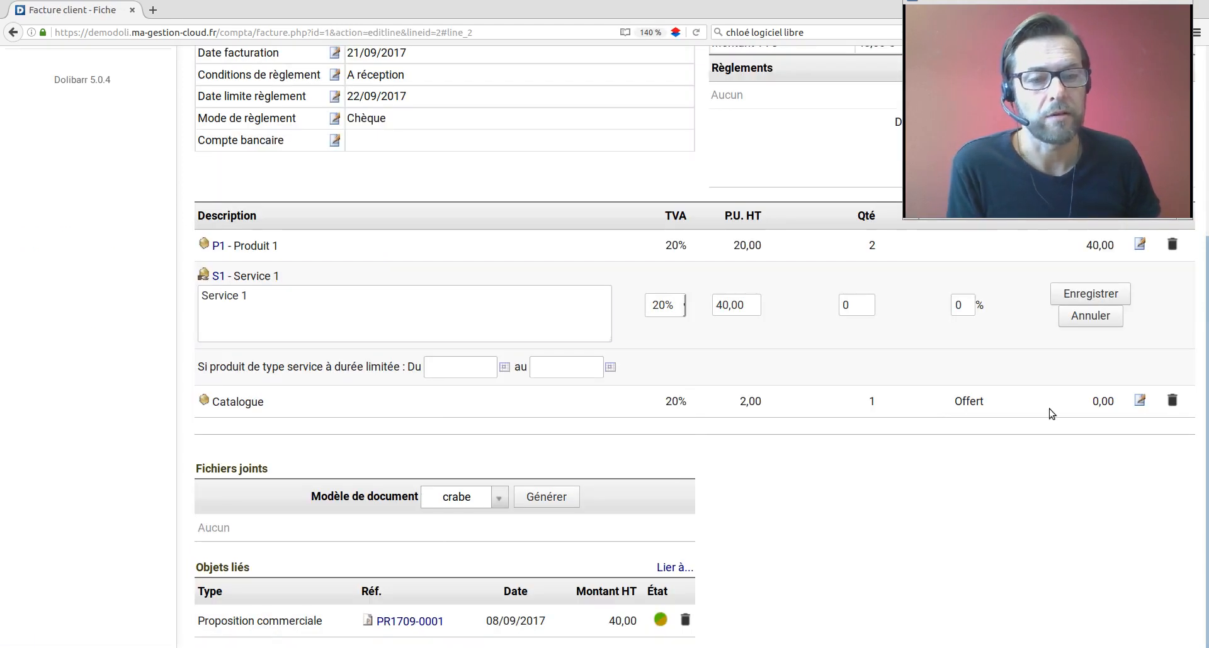
drag(860, 304, 745, 313)
text(1)
click(1101, 294)
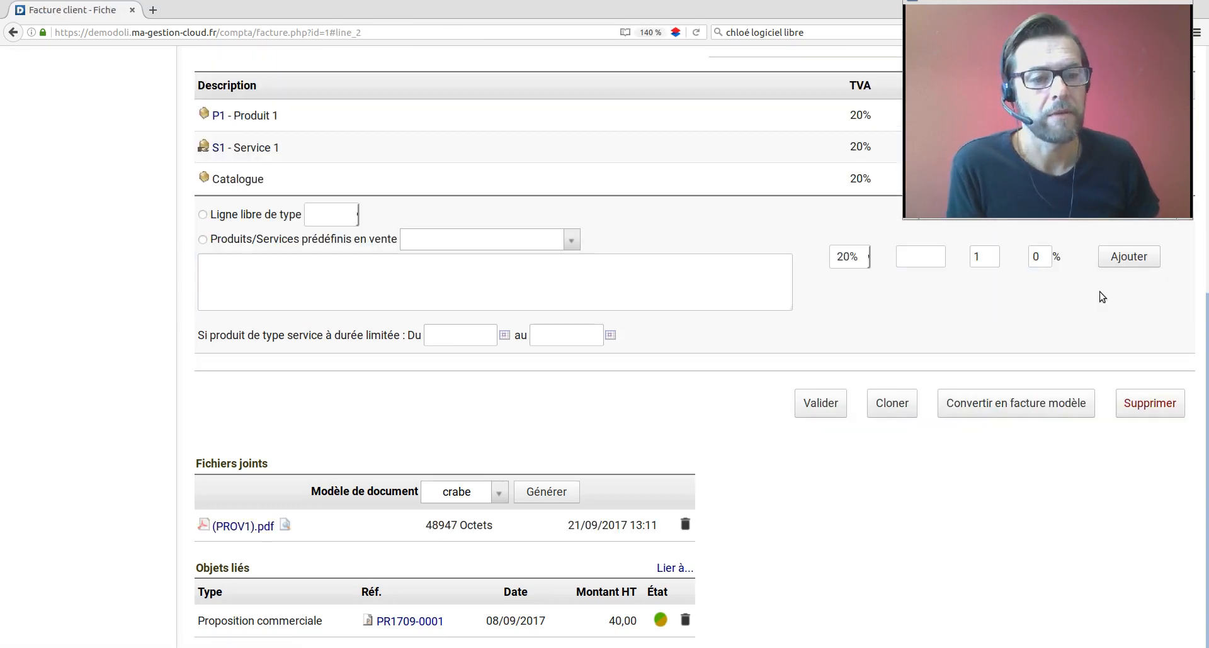
scroll(833, 384, up, 3)
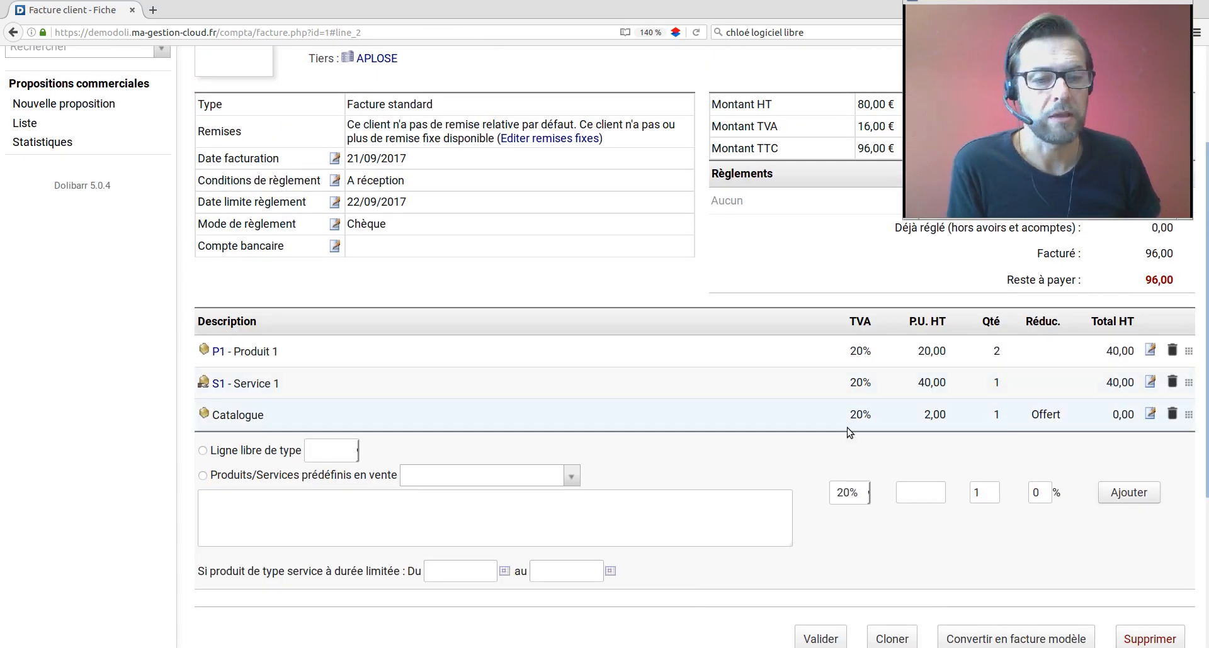
Step: Set the quantity of the free Catalogue line to 2 and save the line
click(1151, 414)
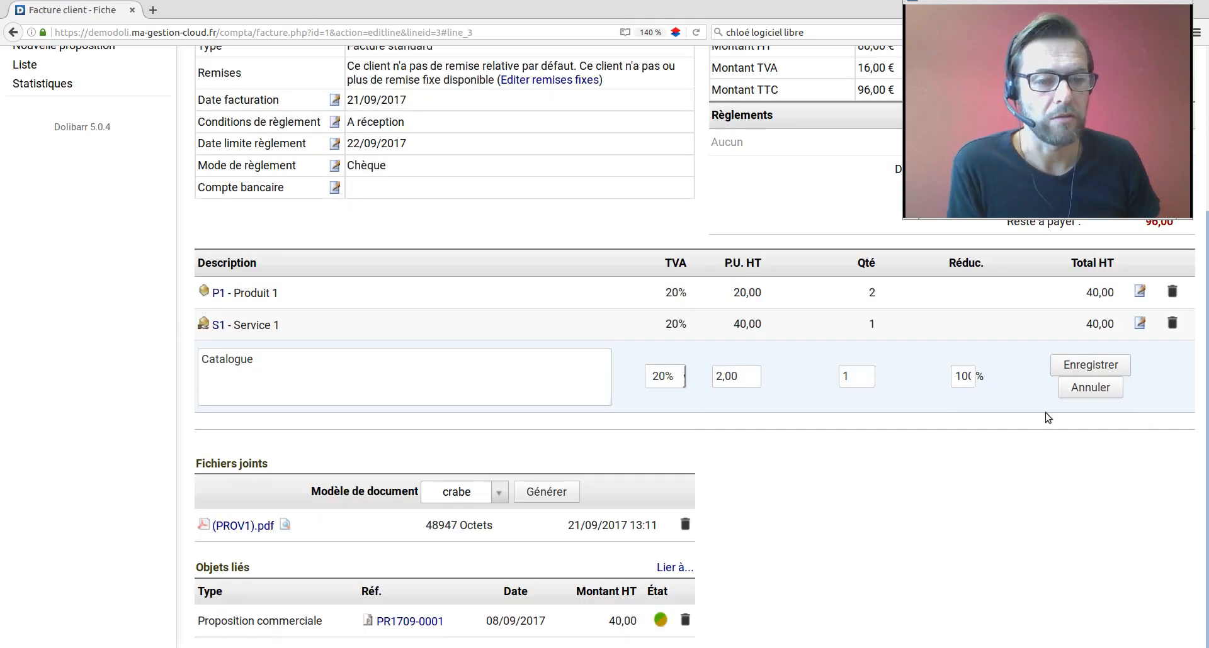
double_click(848, 378)
text(2)
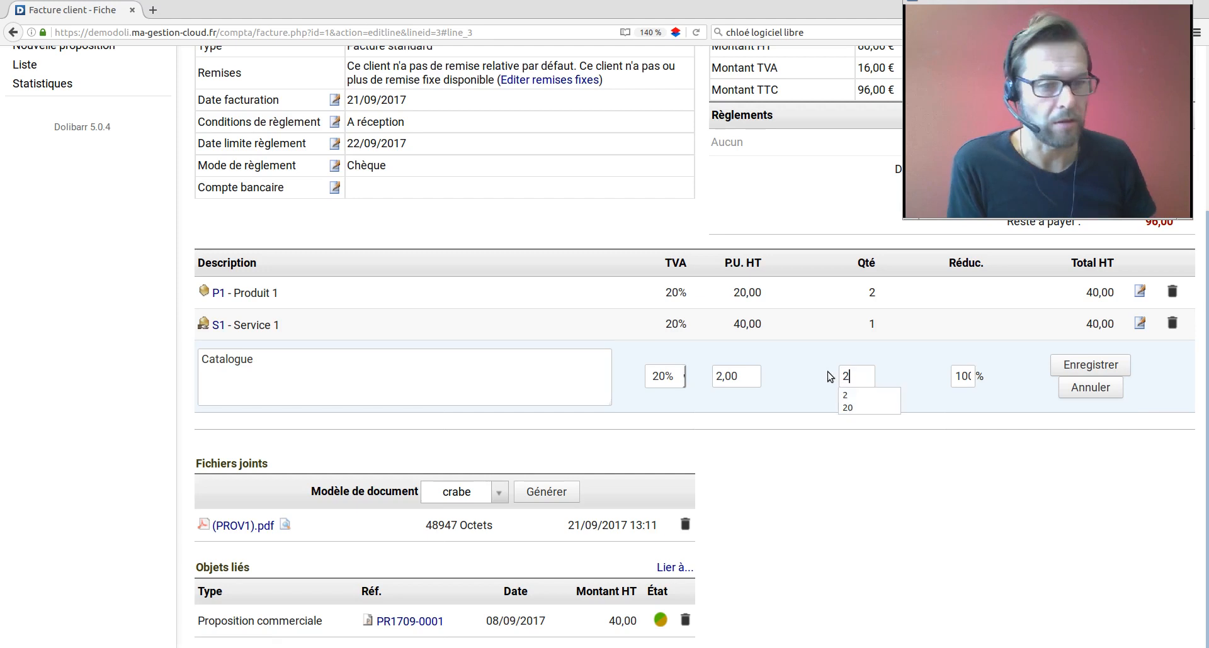
click(1084, 372)
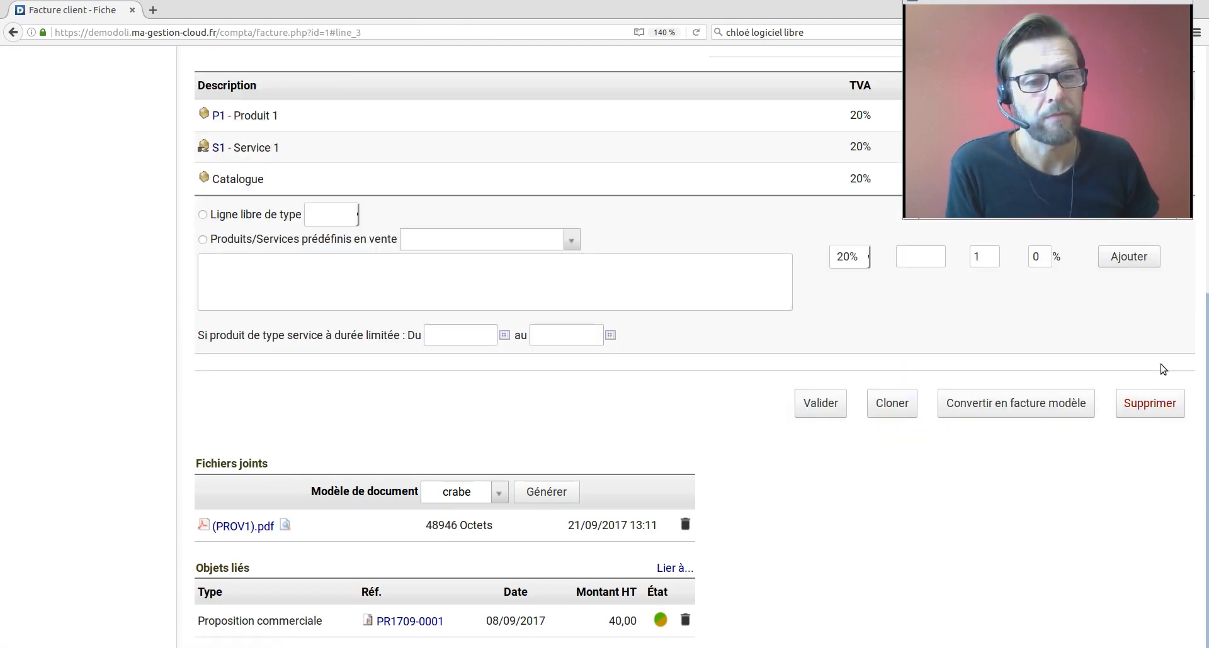
scroll(1078, 406, up, 5)
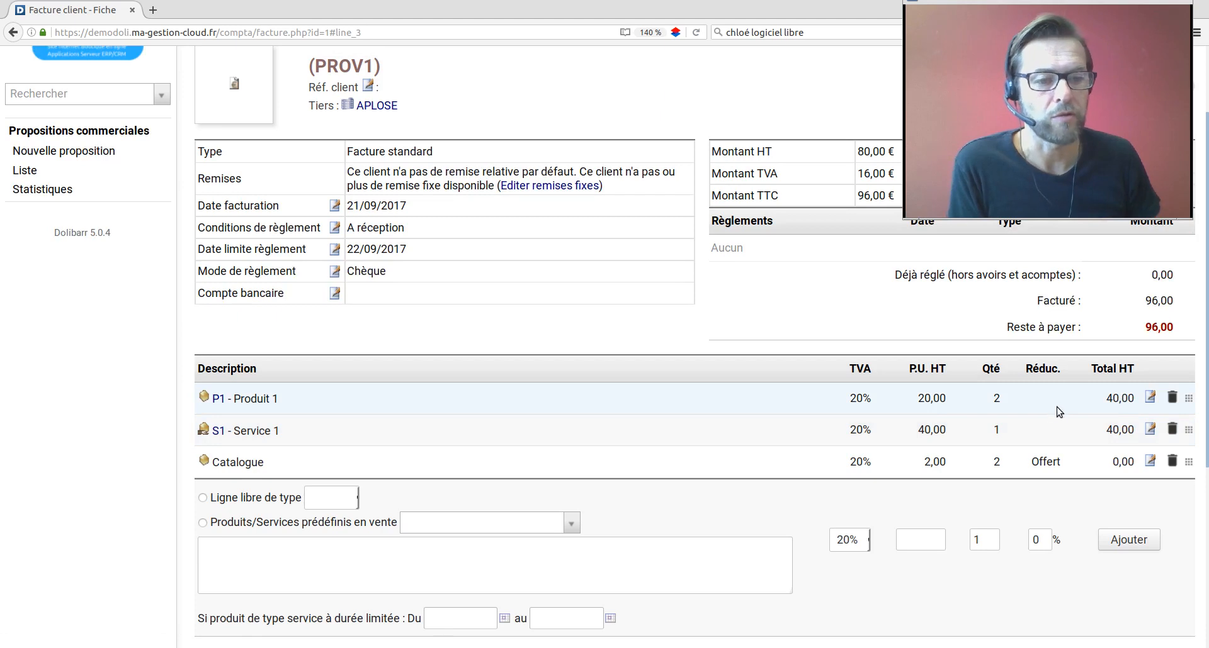
Step: Apply a 5% discount to the Produit 1 line, save it and review the draft invoice
click(1150, 398)
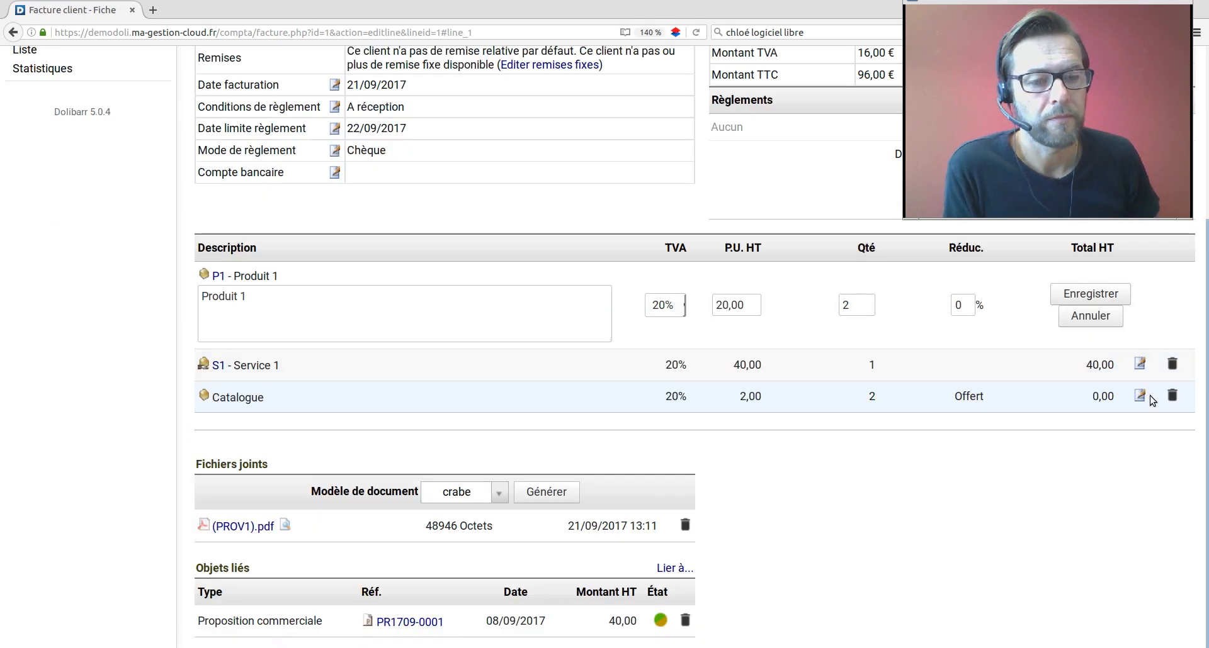
key(BackSpace)
text(5)
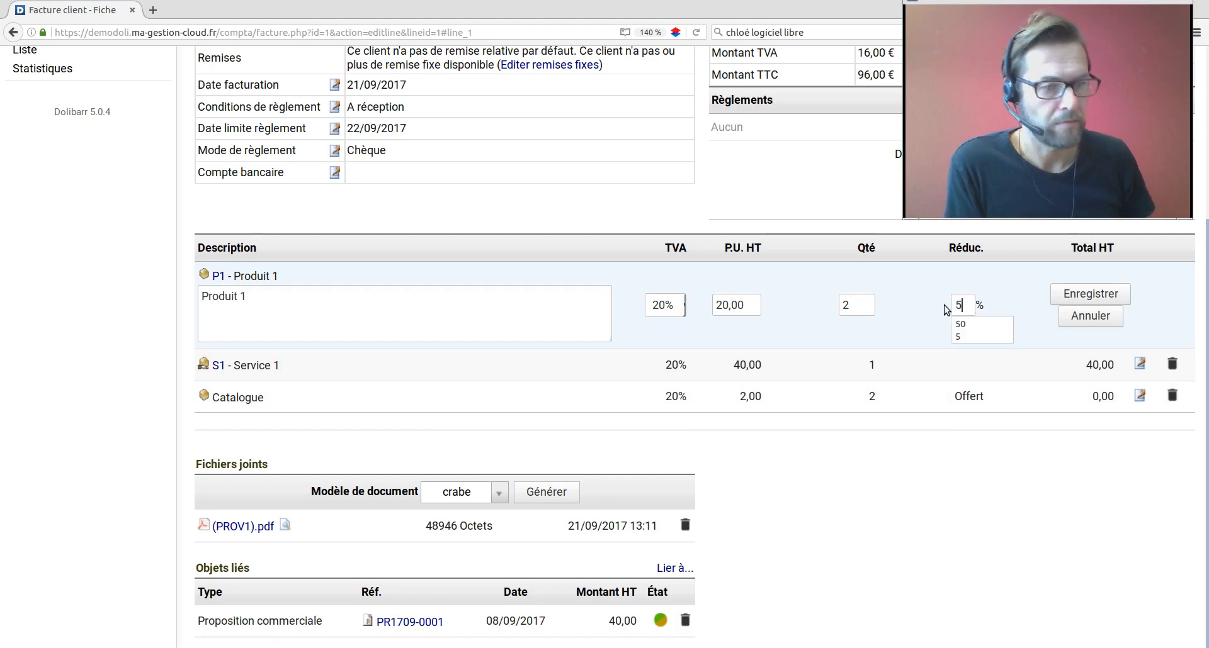
click(1068, 294)
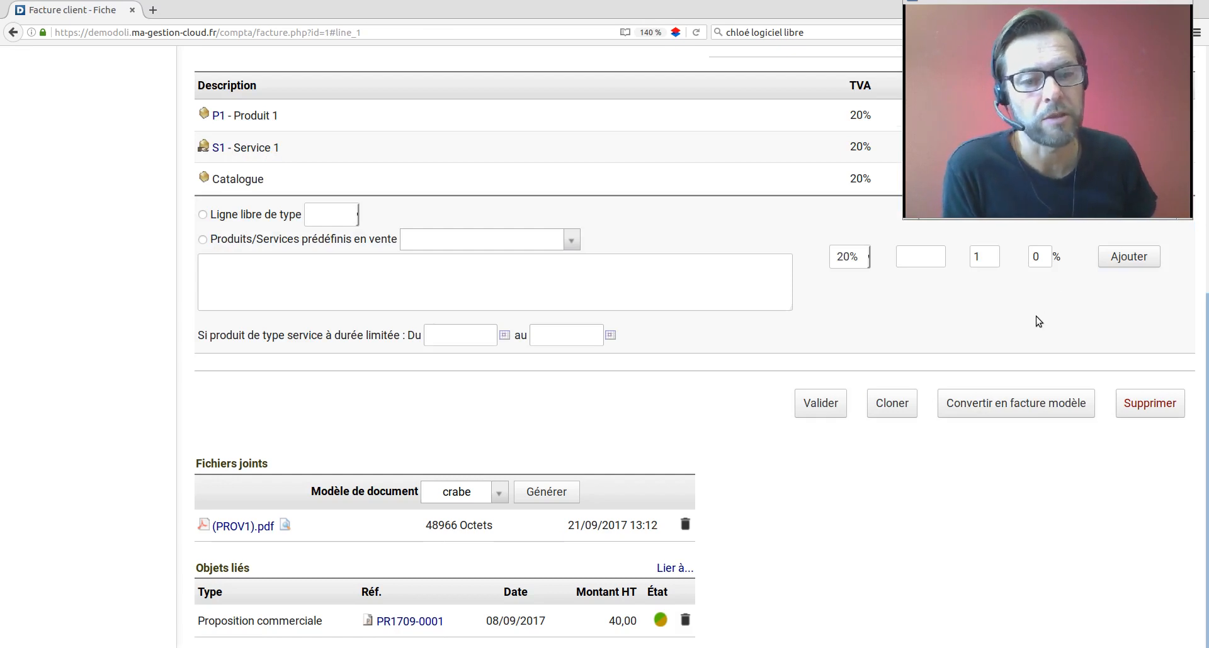
scroll(1010, 358, up, 6)
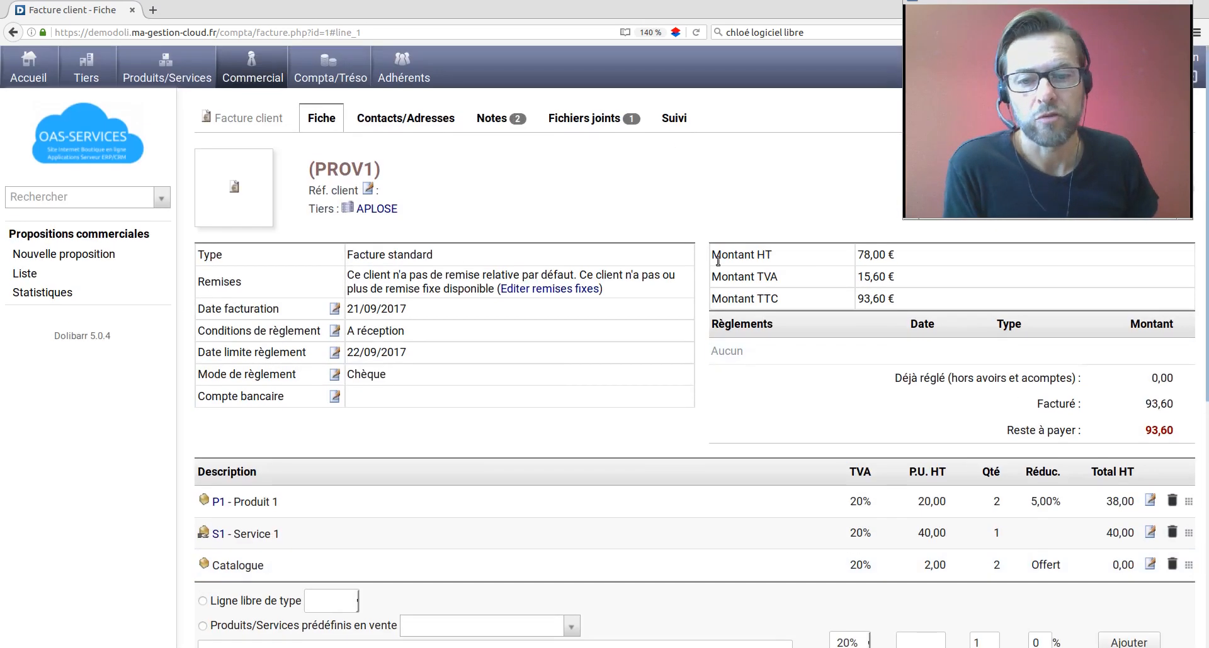
scroll(843, 477, down, 2)
scroll(844, 476, down, 5)
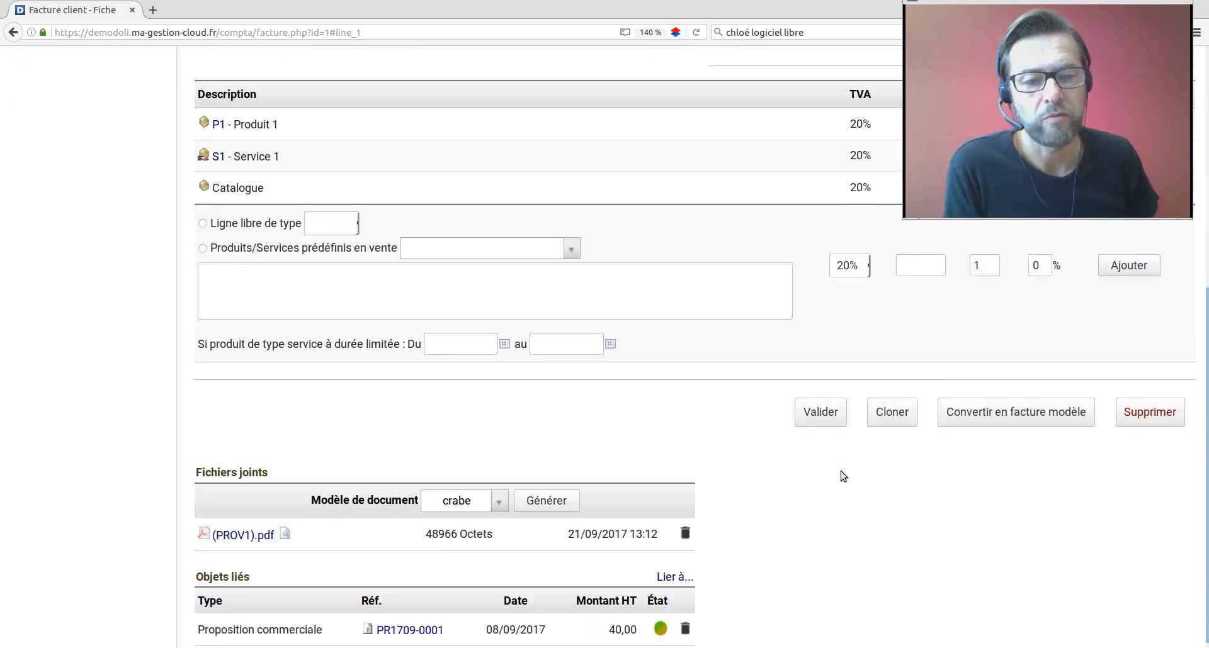
Step: Validate the draft customer invoice, confirm the validation and save its generated PDF file to the computer
click(814, 420)
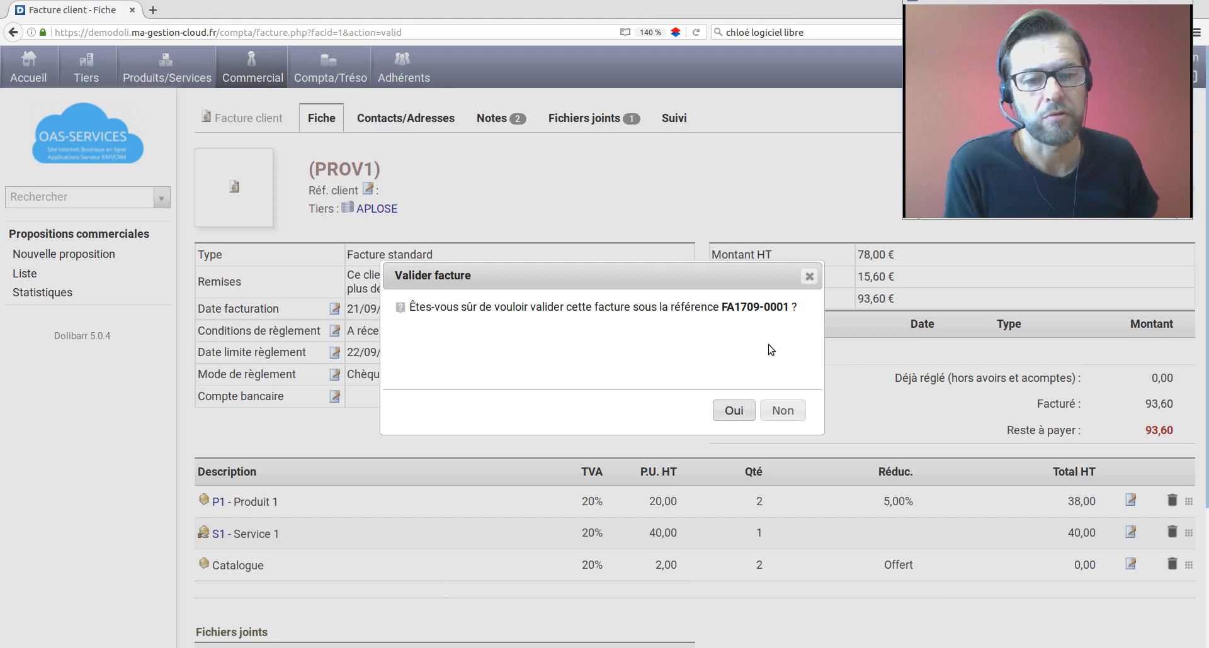
click(734, 412)
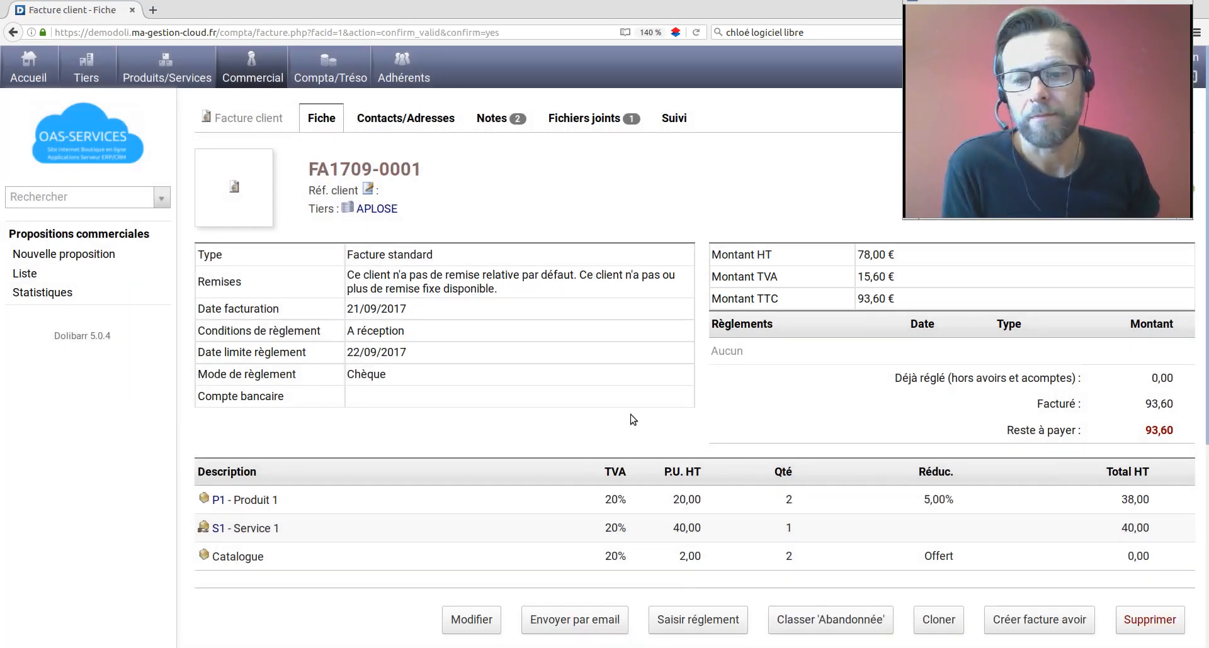
scroll(636, 408, down, 3)
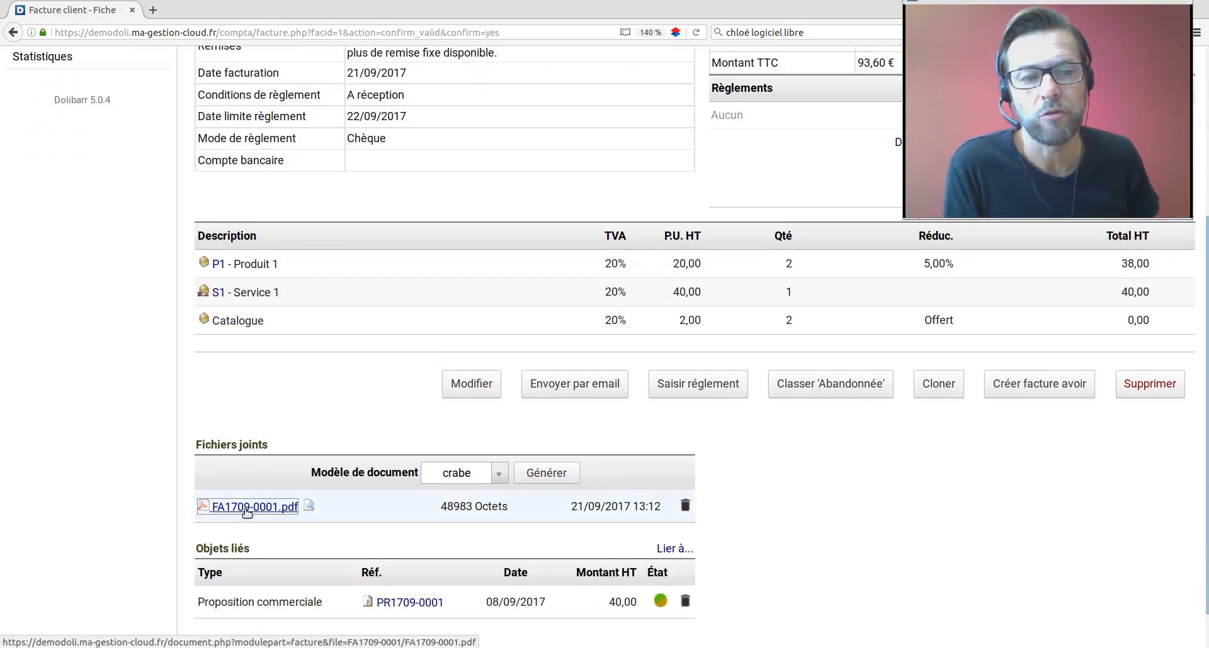
click(247, 541)
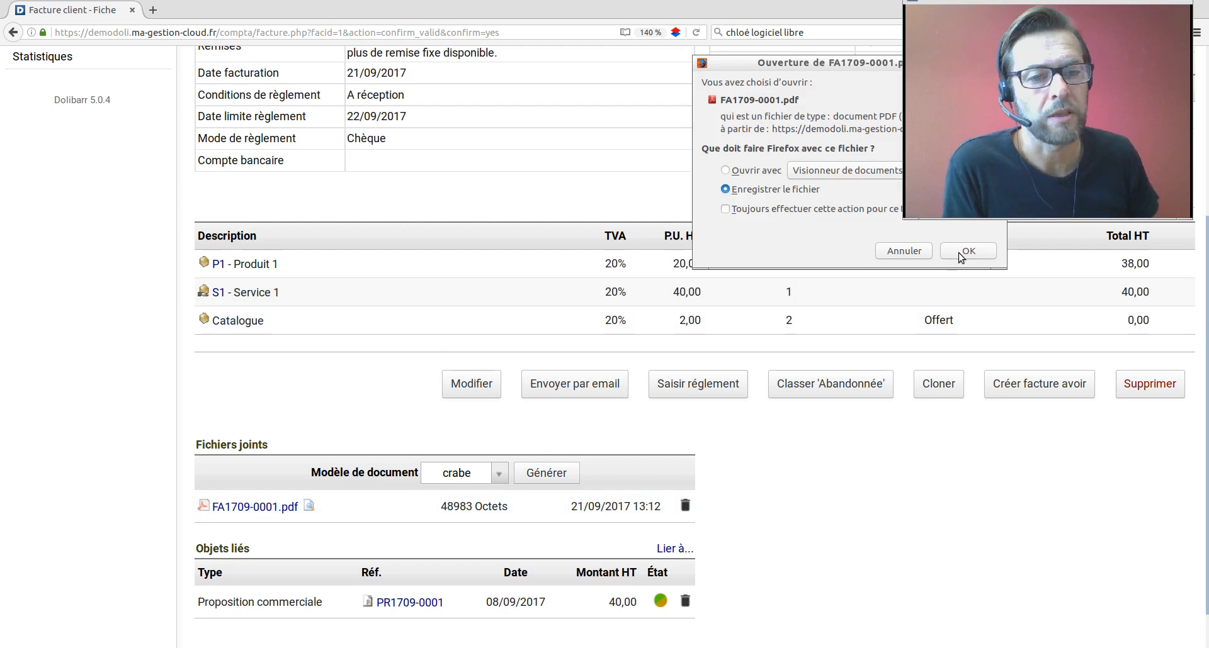
click(967, 250)
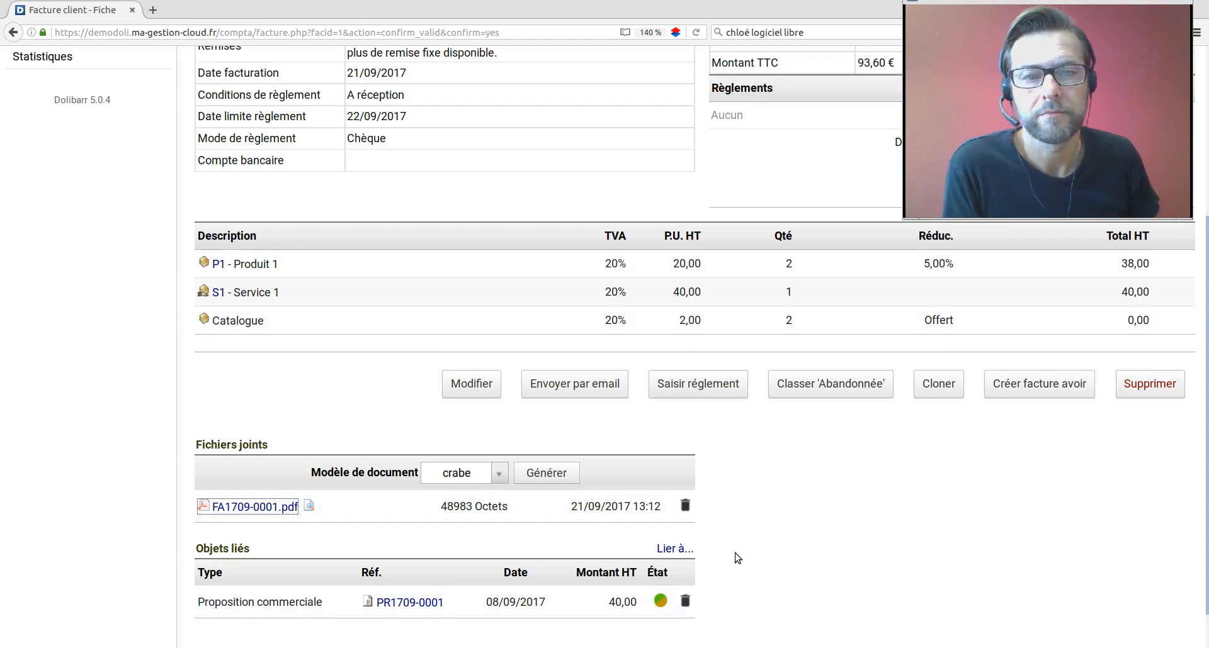
Step: Open the invoice PDF in the document viewer and examine its header, lines, payment conditions and totals
scroll(736, 558, up, 3)
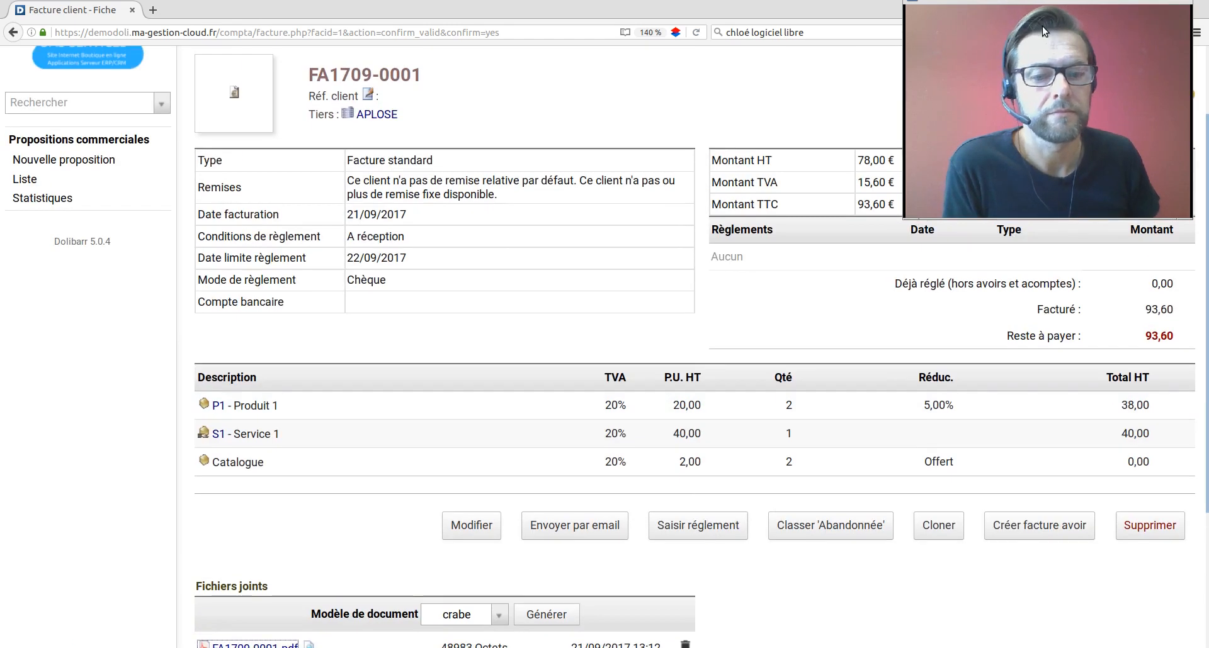
scroll(769, 464, down, 2)
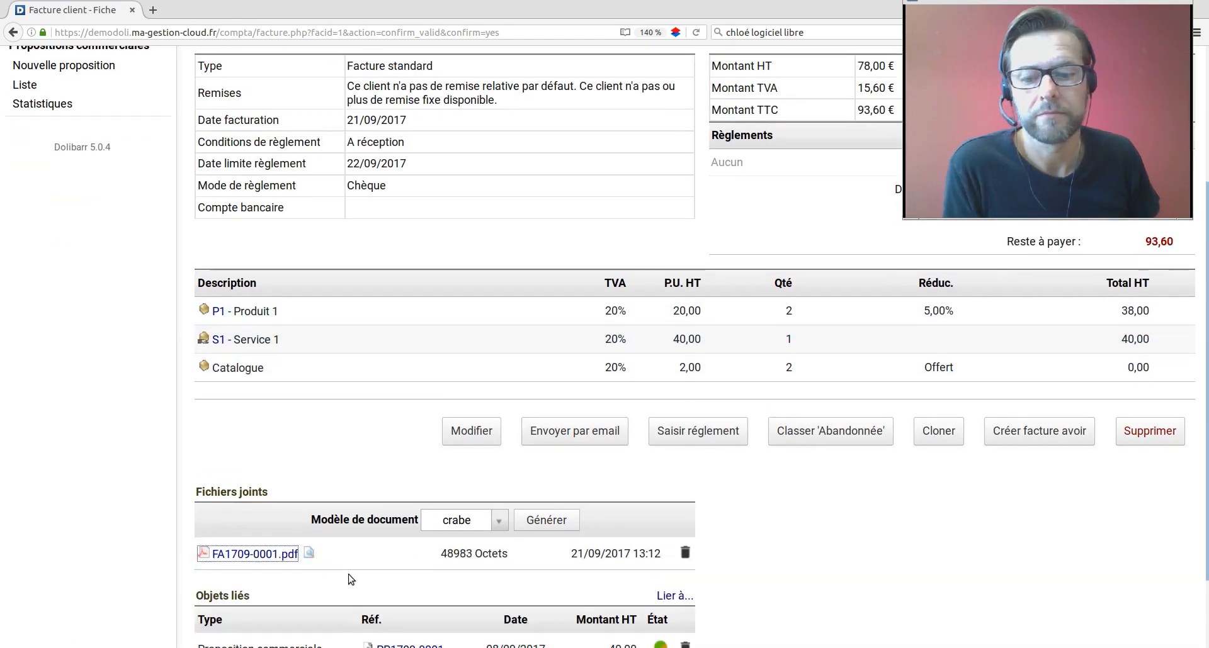
click(280, 556)
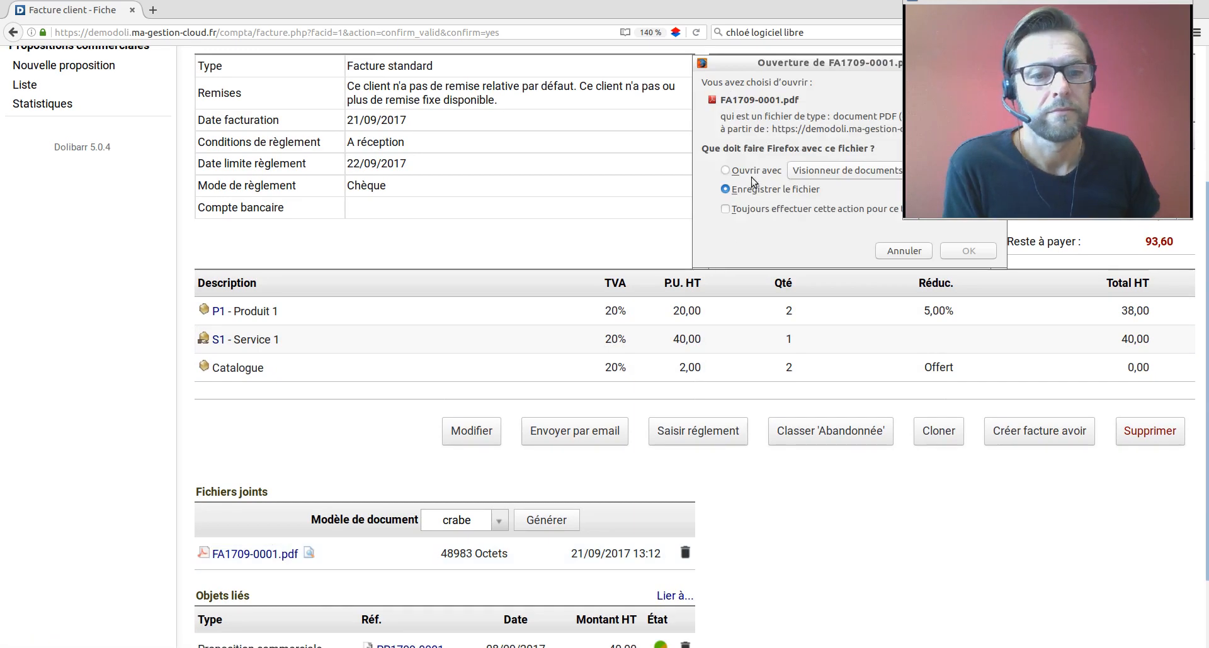
click(969, 251)
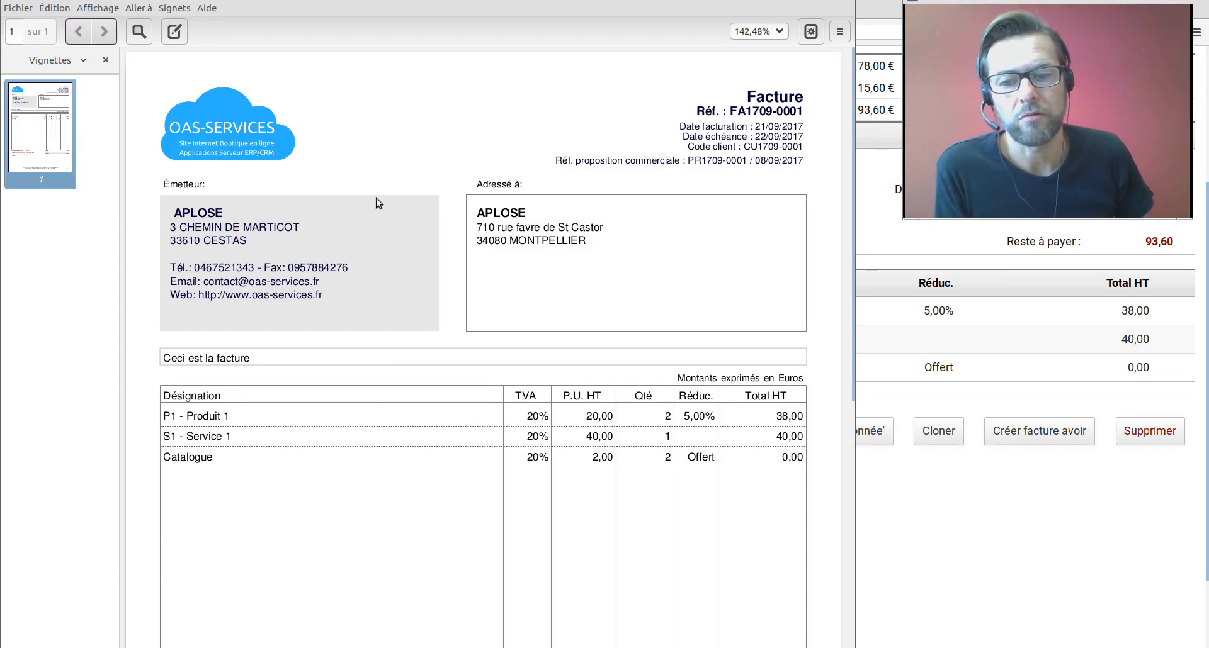
scroll(291, 302, down, 3)
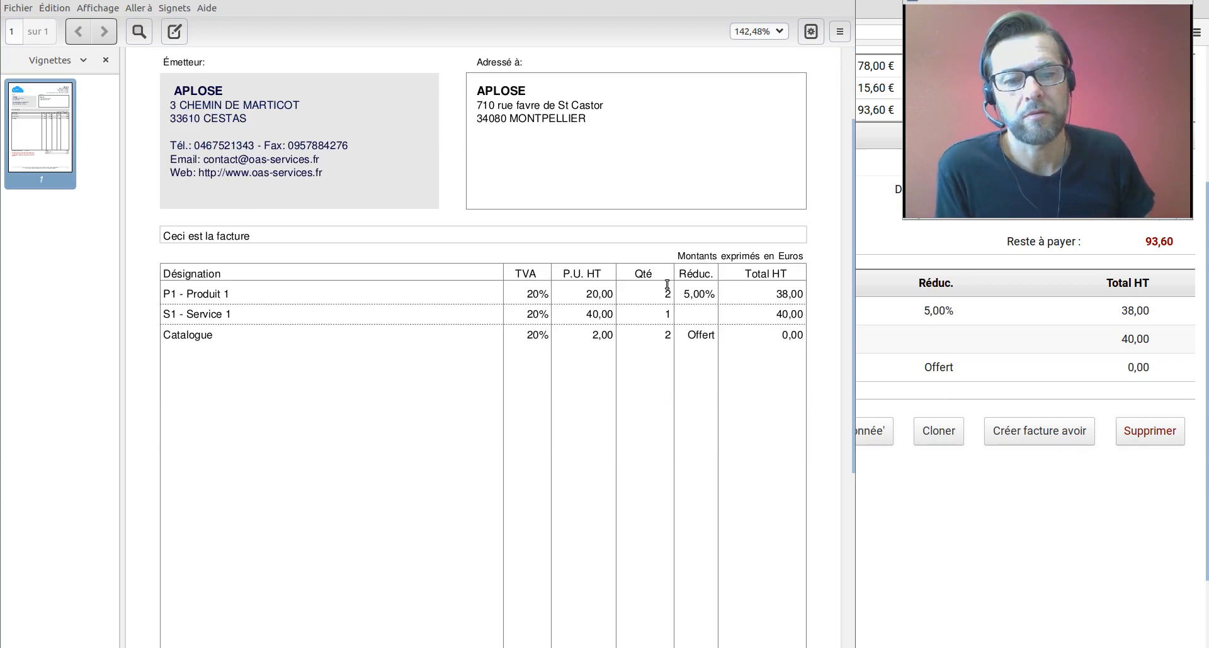
scroll(783, 272, down, 7)
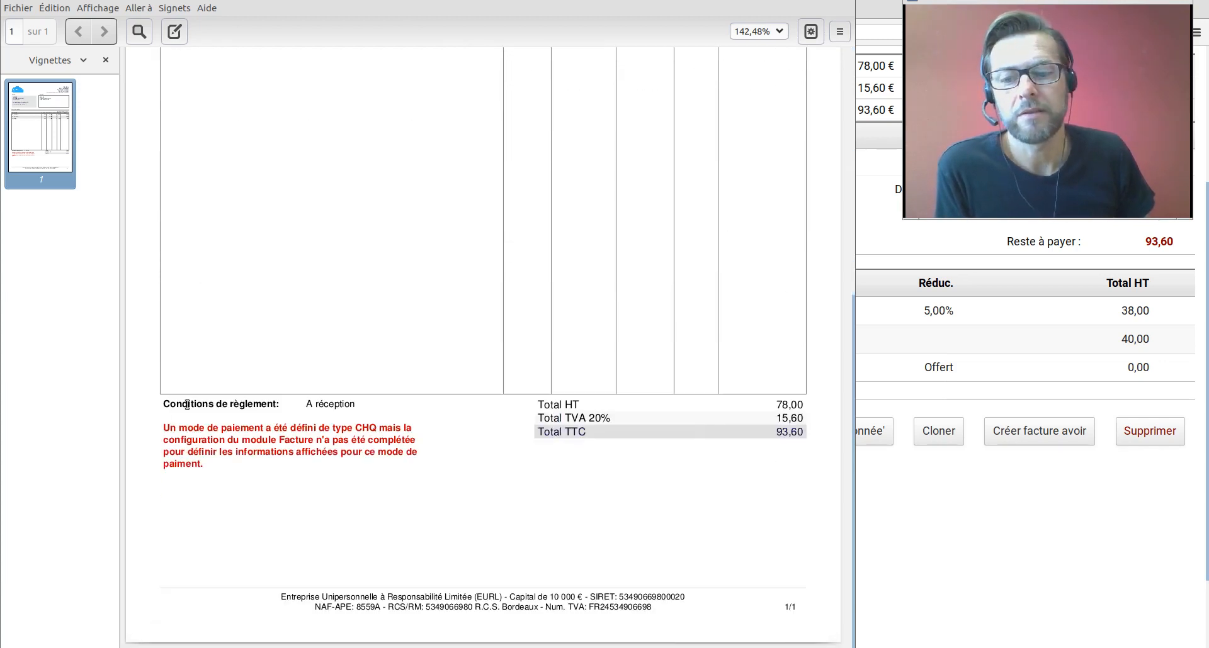